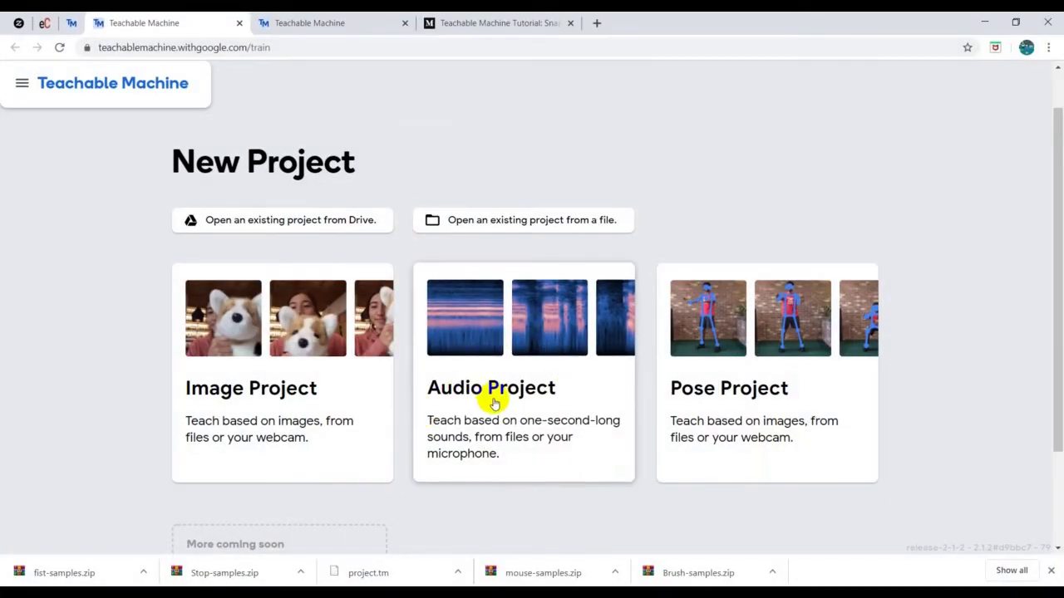
- Create a new Audio Project, which starts with Background Noise and Class 2 classes
left_click(493, 402)
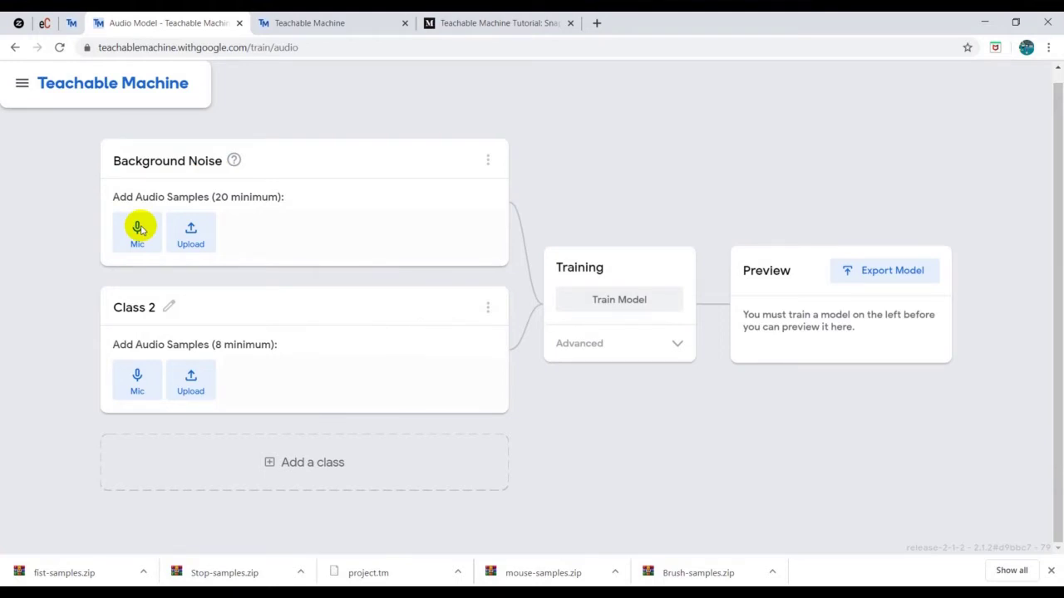
- Record 20 seconds of microphone background sound and extract it into 20 Background Noise samples
left_click(137, 230)
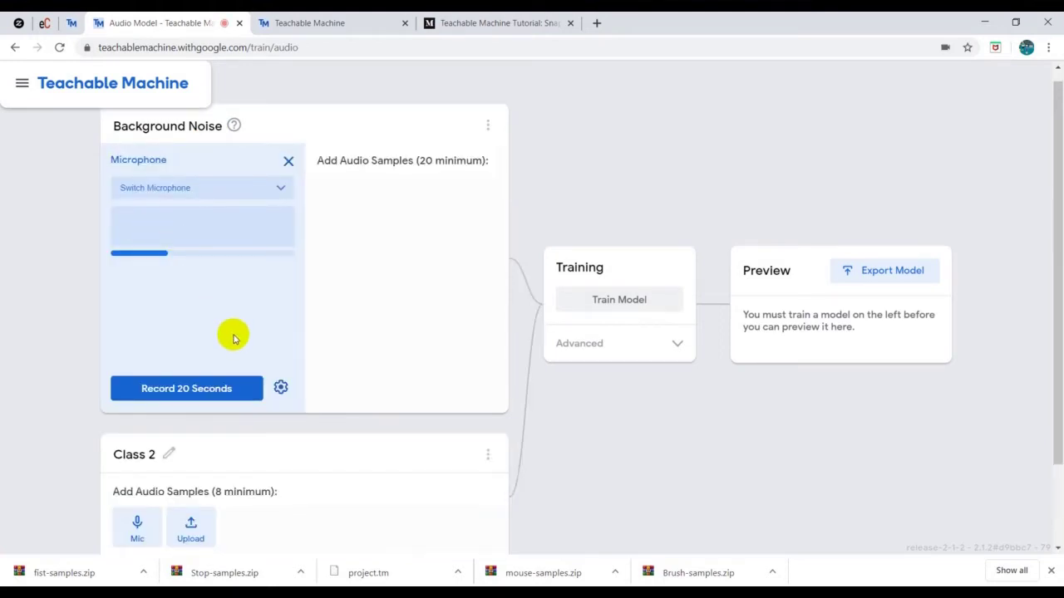
left_click(200, 395)
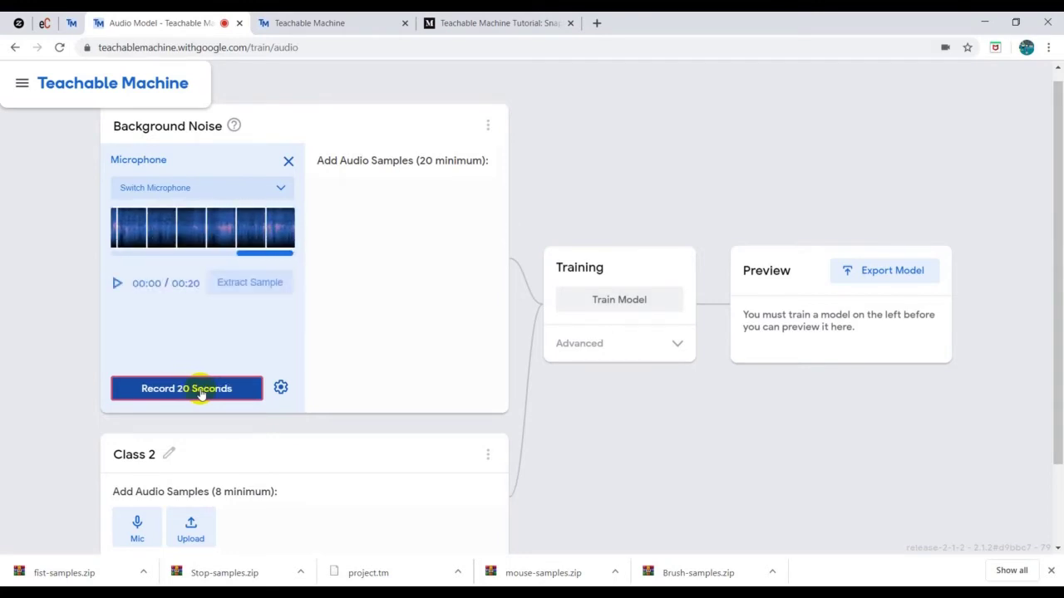
left_click(232, 285)
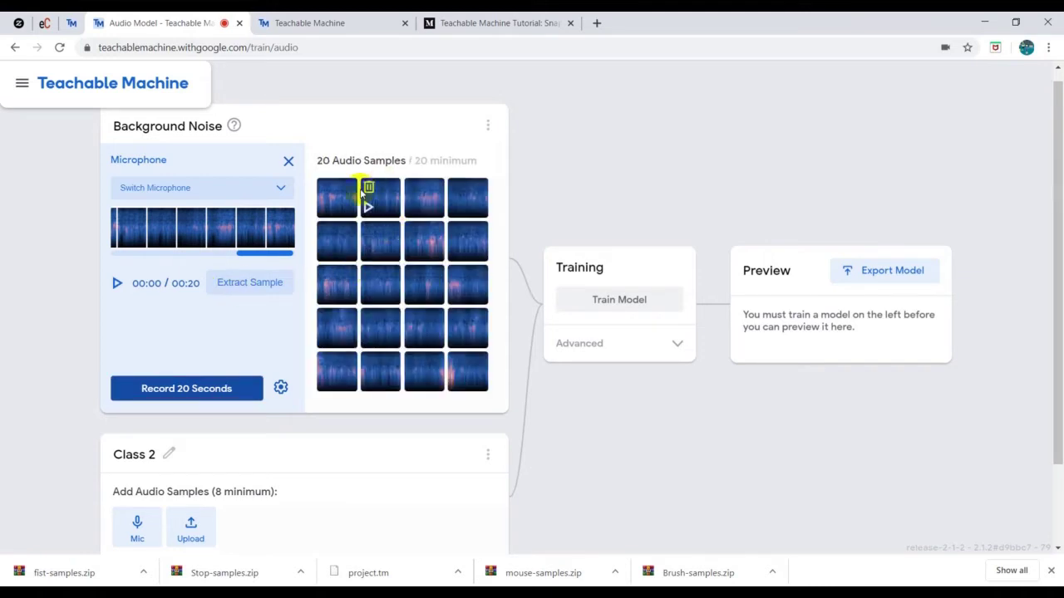
- Rename Class 2 to 'claps'
scroll(347, 439, "down", 2)
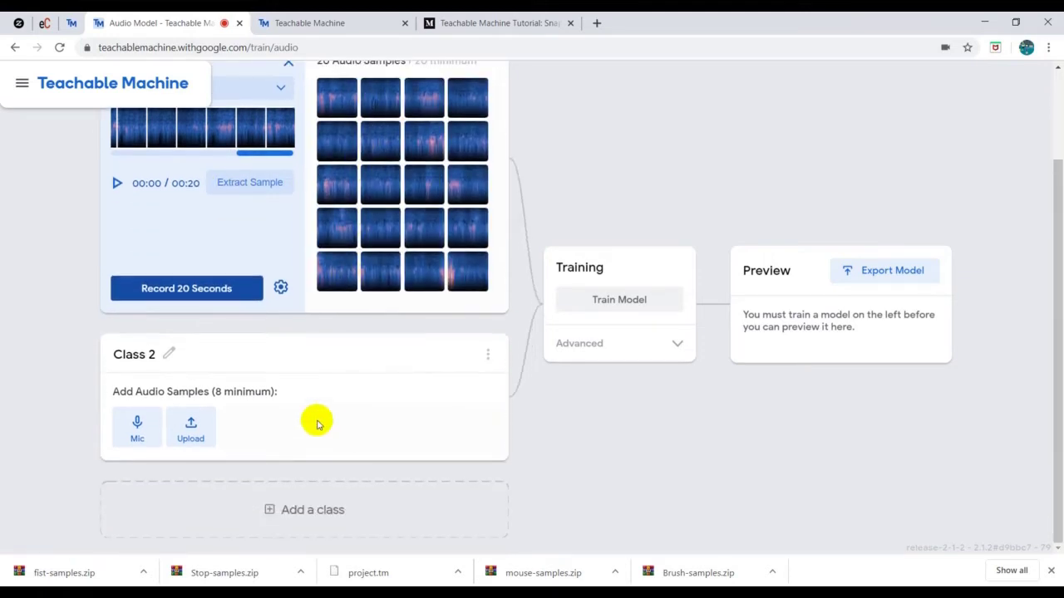
left_click(147, 354)
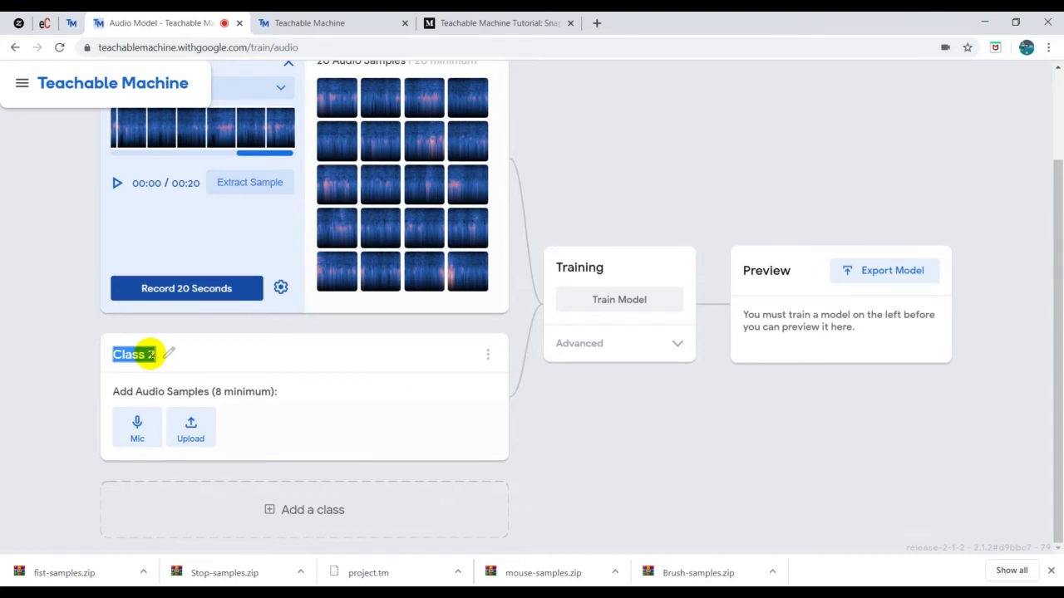
type("Cl")
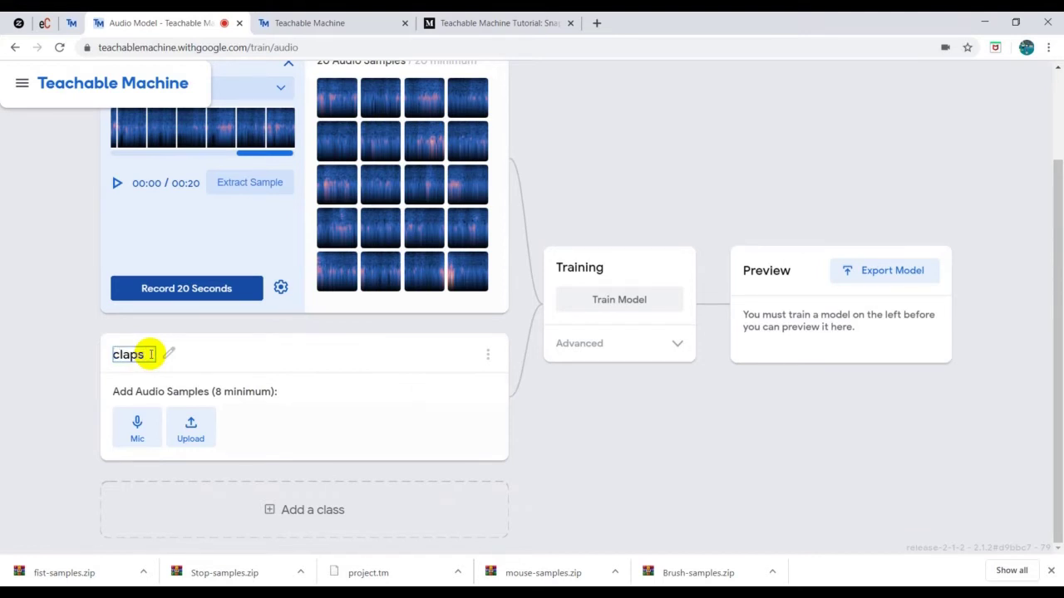
left_click(301, 406)
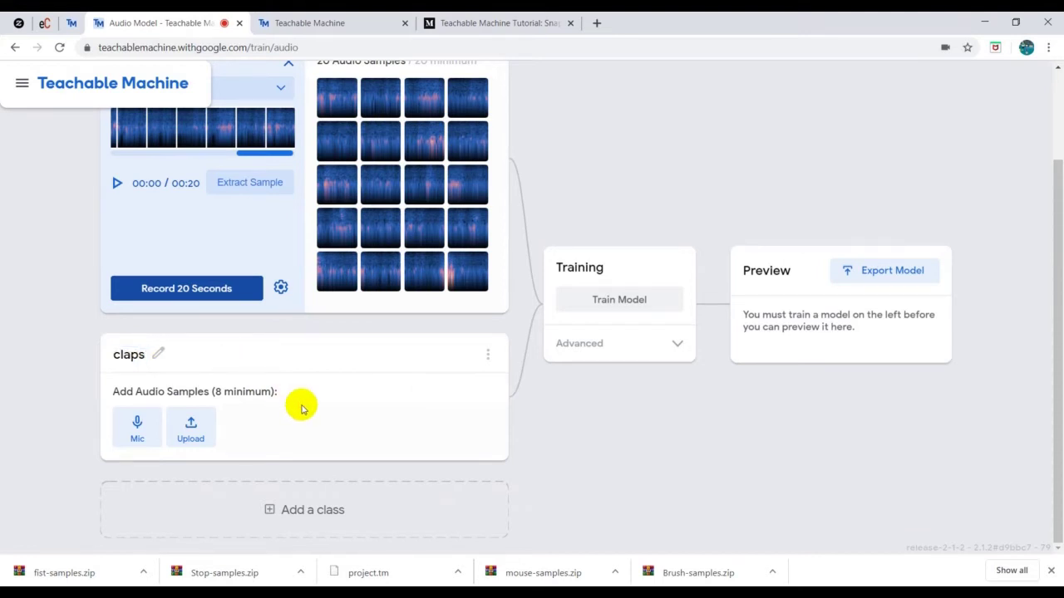
- Add two more classes and name them 'drum' and 'snap'
left_click(312, 514)
scroll(209, 502, "down", 2)
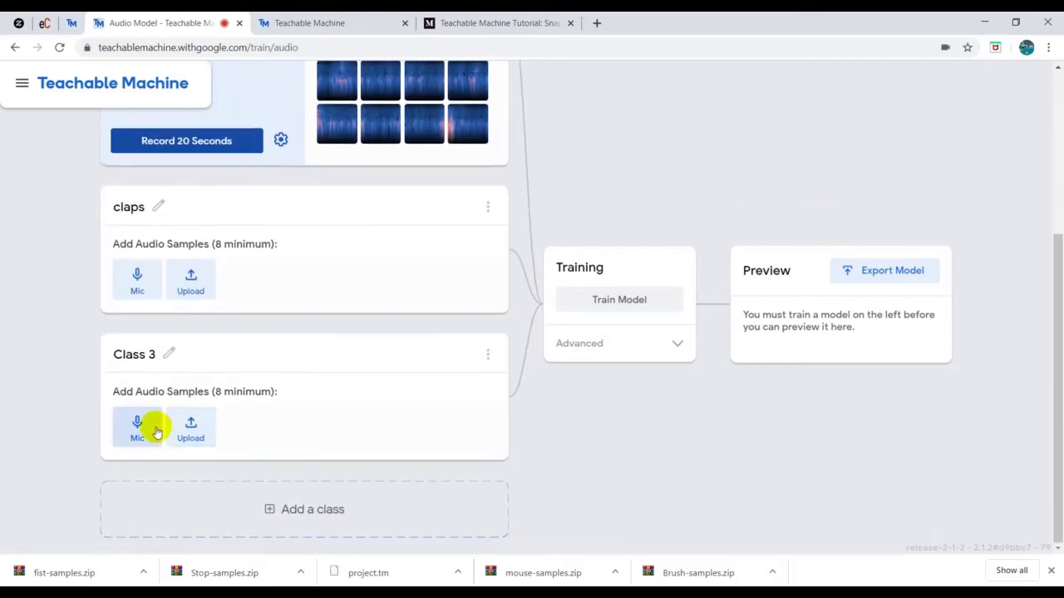
left_click(135, 357)
type("drum")
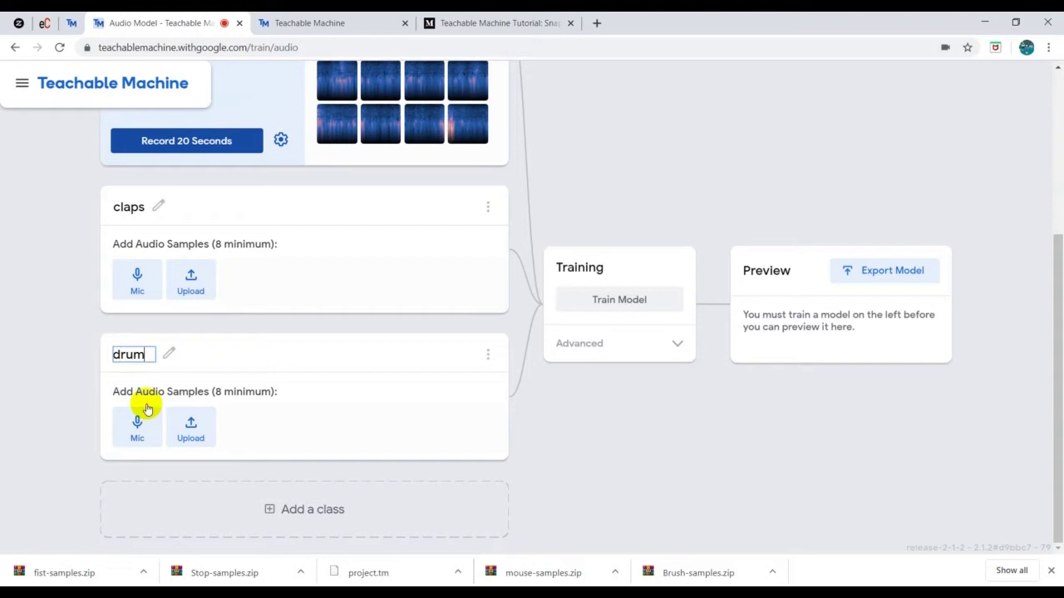
left_click(326, 429)
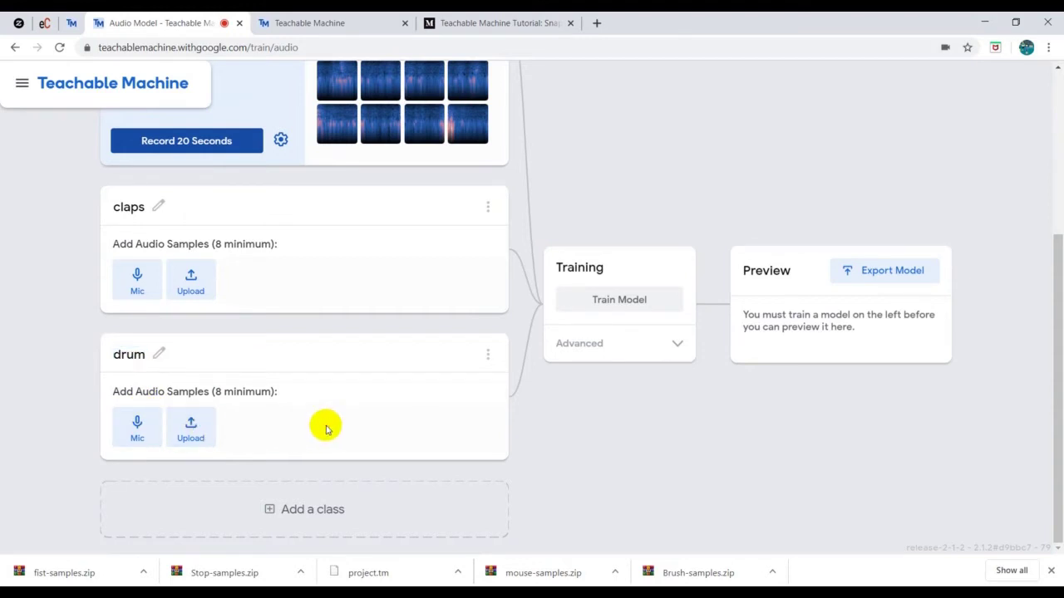
left_click(296, 517)
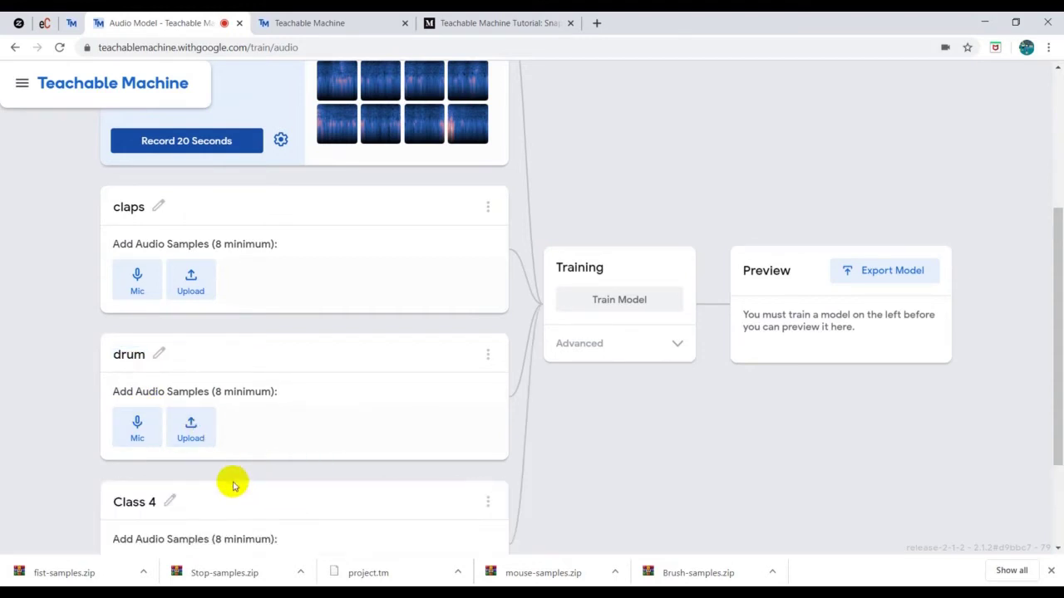
scroll(233, 486, "down", 3)
left_click(140, 374)
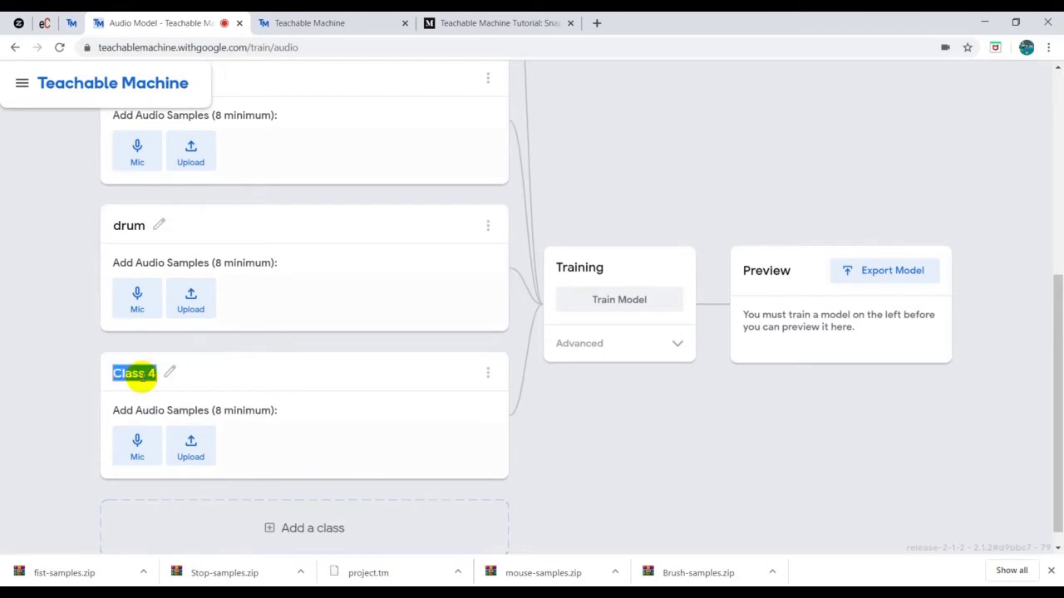
type("snap")
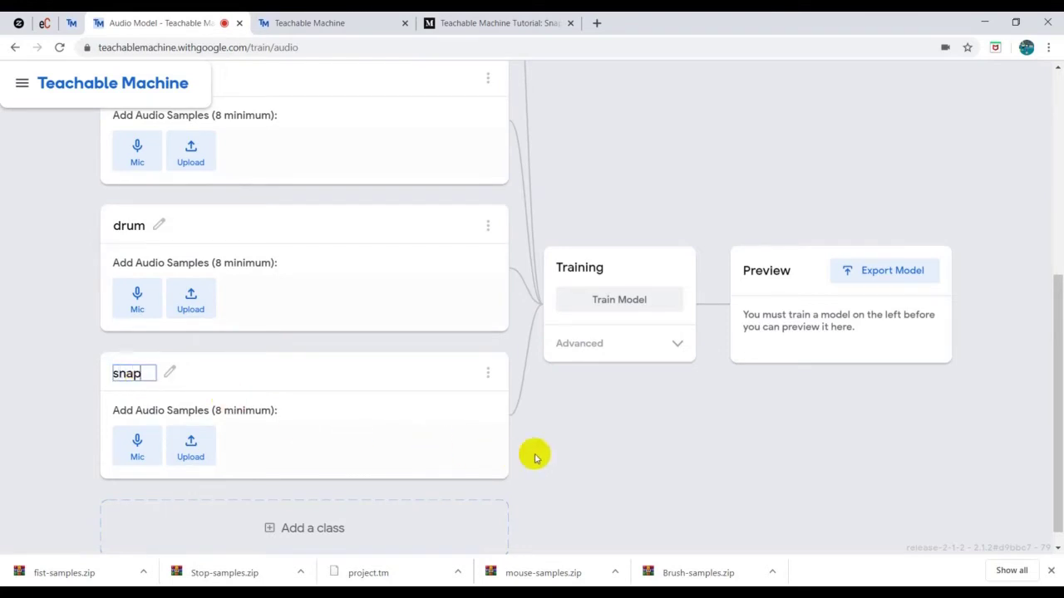
left_click(541, 456)
- Record a 2-second clapping clip into 2 claps samples, checking the microphone list without changing it
scroll(540, 457, "up", 4)
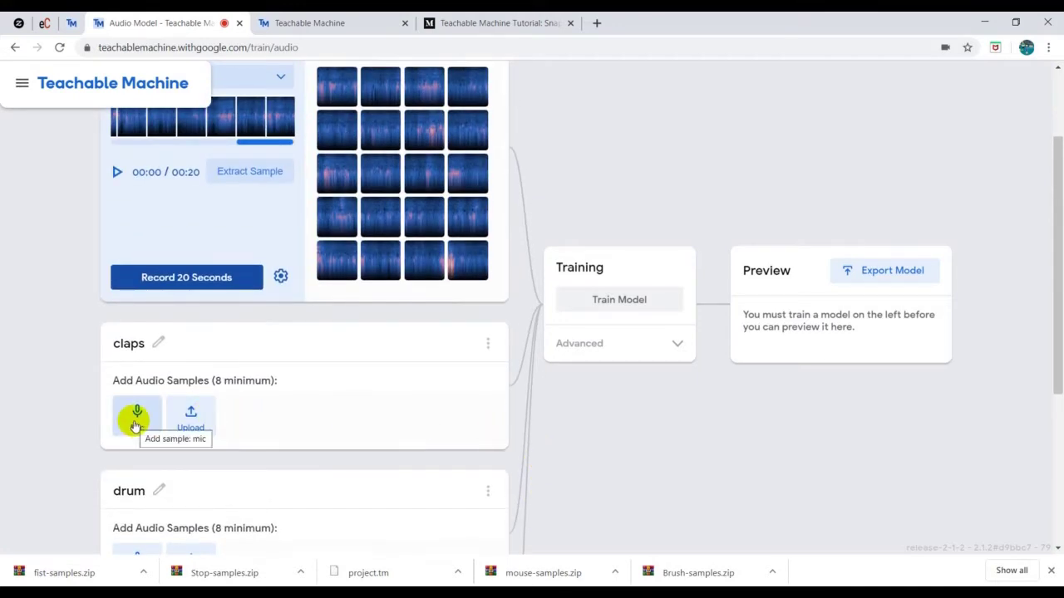
left_click(136, 421)
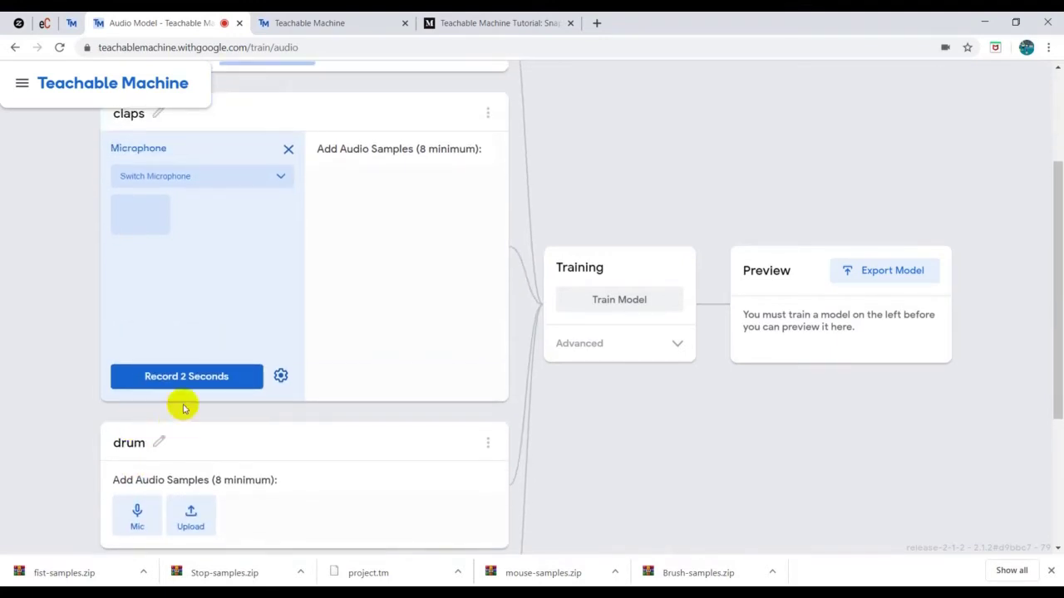
left_click(186, 378)
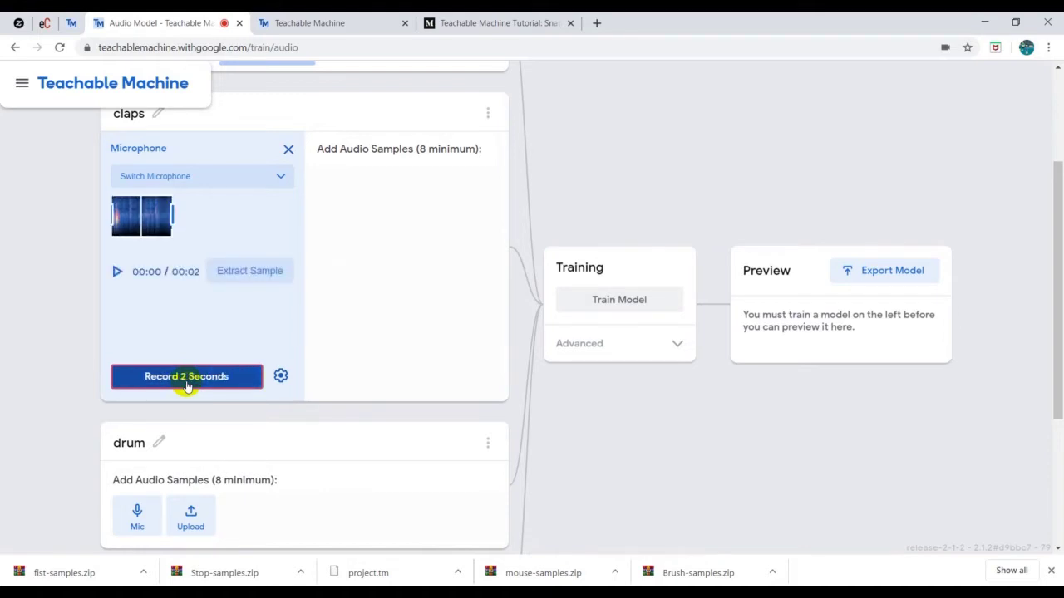
left_click(257, 269)
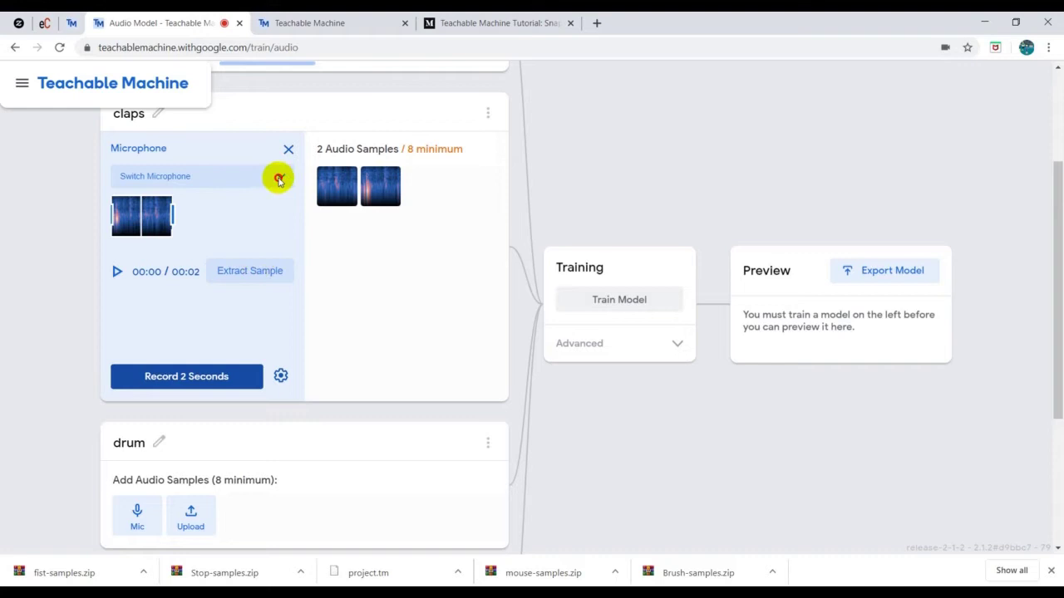
left_click(279, 177)
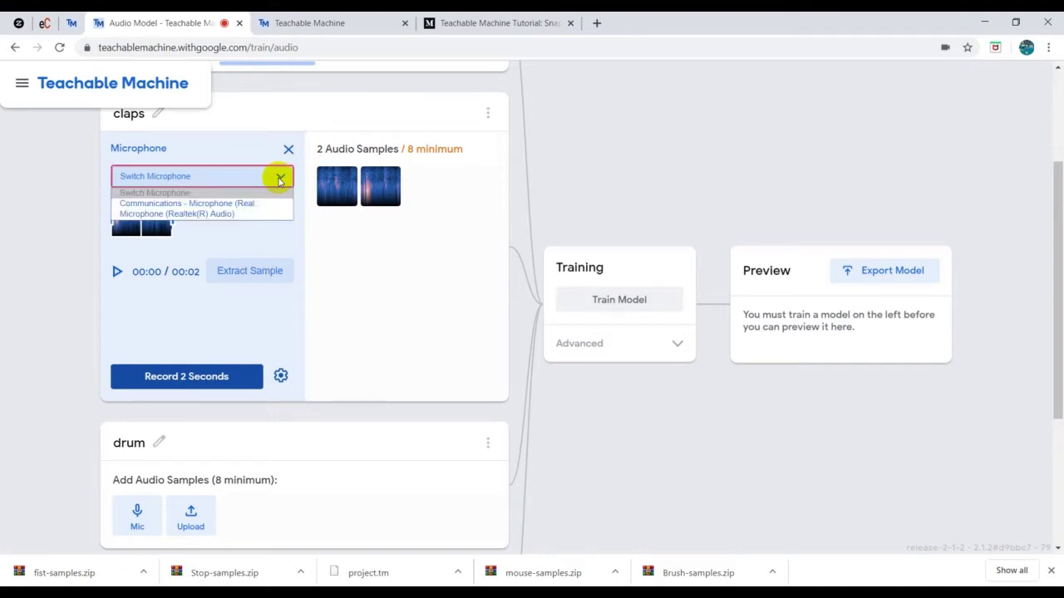
left_click(314, 226)
- Record a 2-second drum clip and extract it as 2 drum samples
scroll(368, 379, "down", 2)
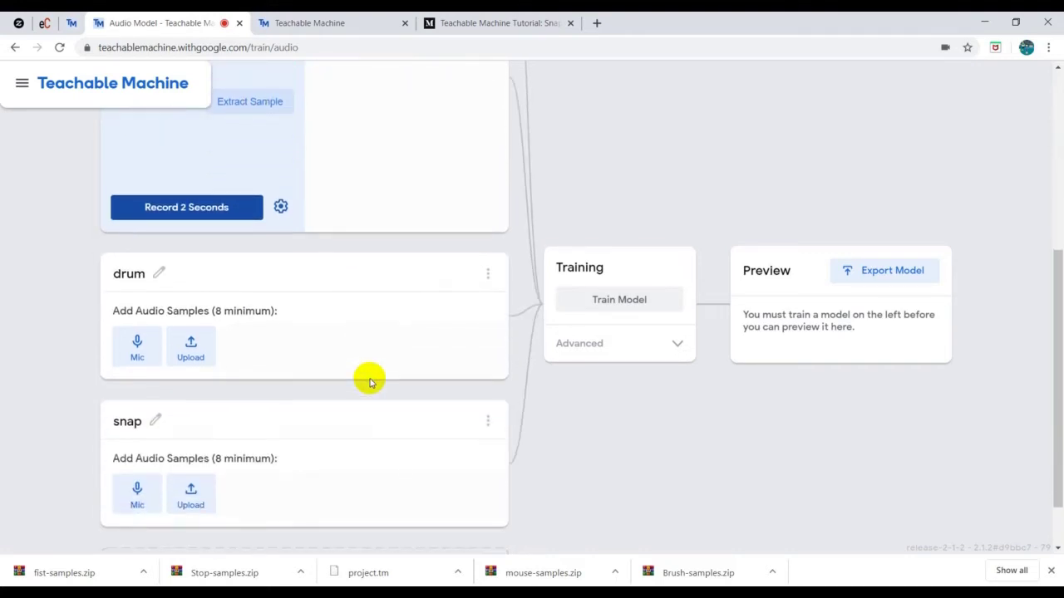
left_click(139, 349)
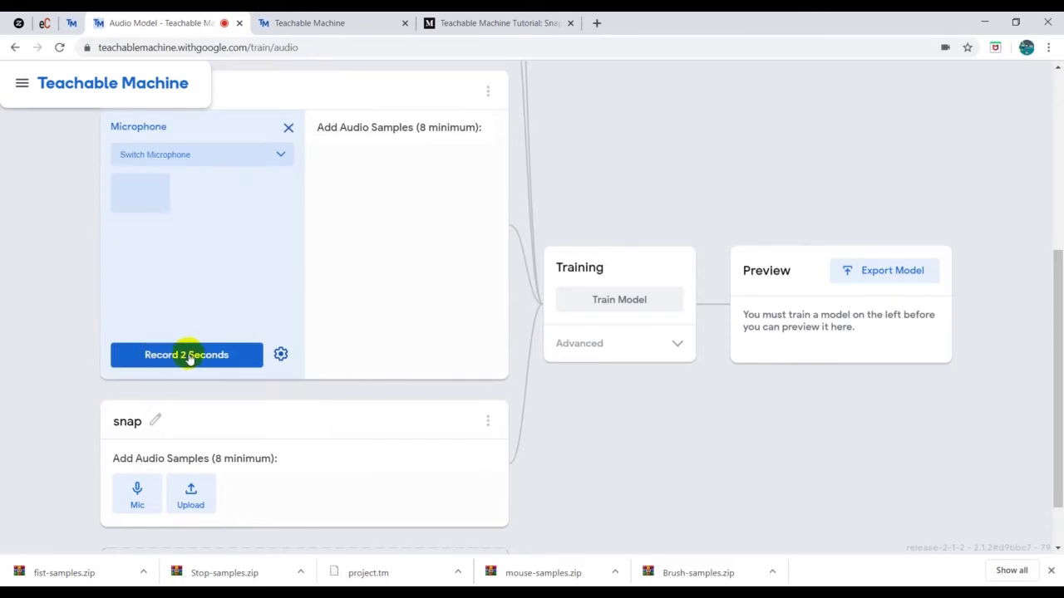
left_click(187, 355)
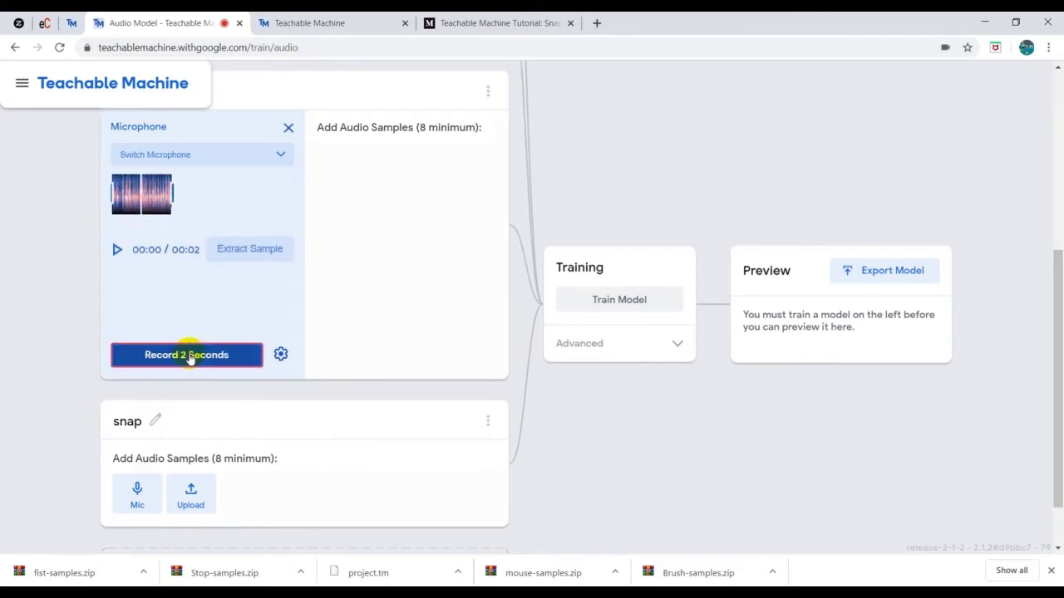
left_click(241, 251)
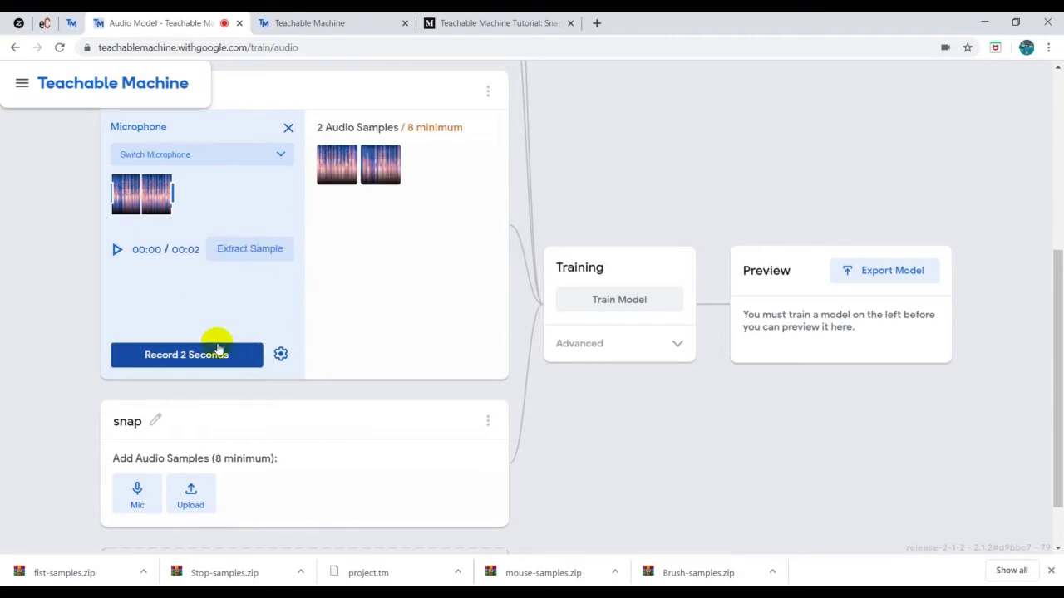
- Record a 2-second finger-snap clip and extract it as 2 snap samples
scroll(218, 348, "down", 1)
left_click(137, 426)
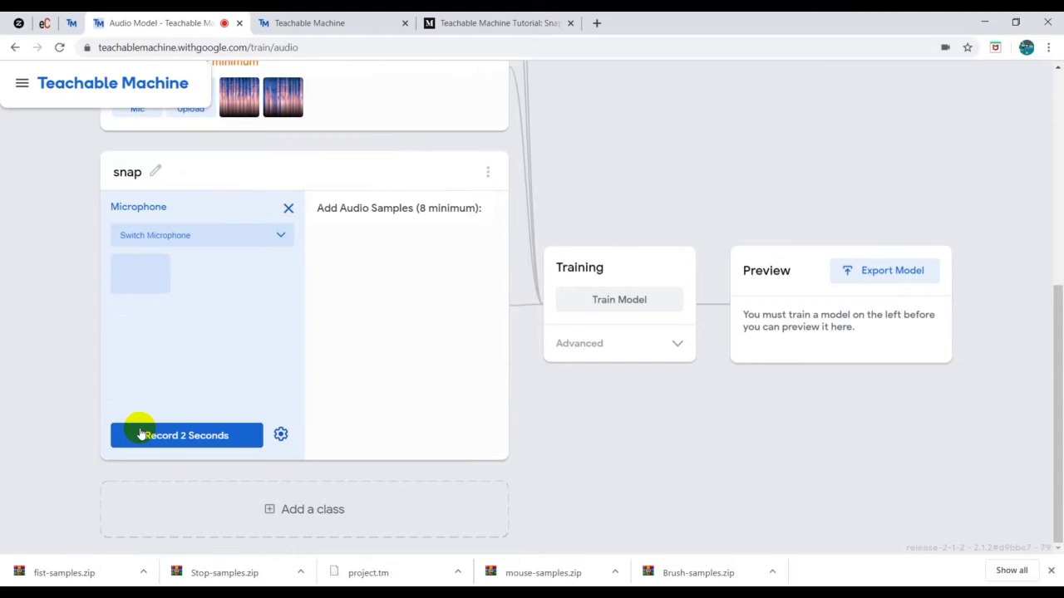
left_click(170, 442)
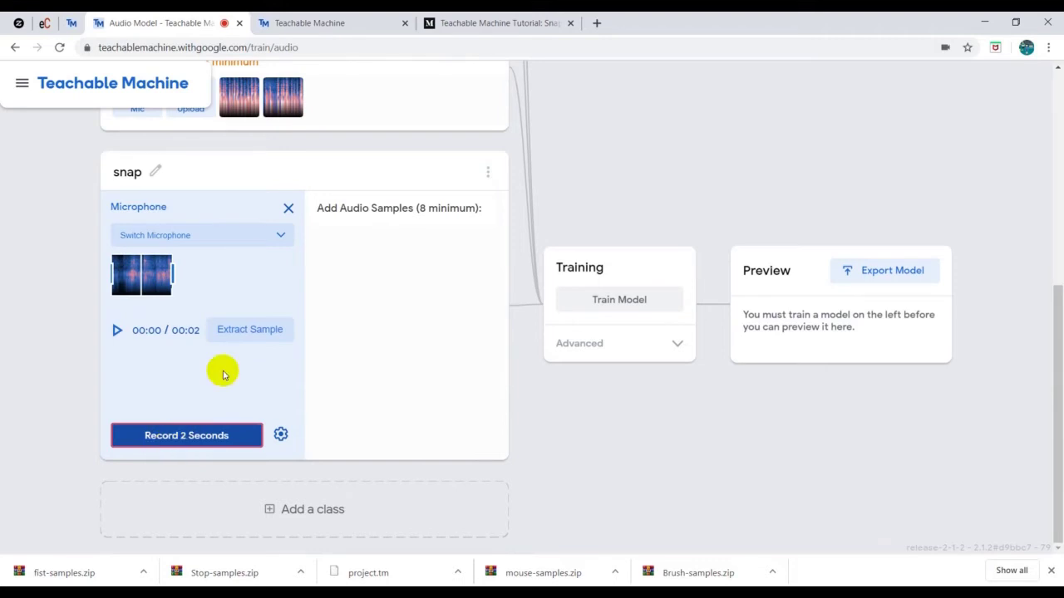
left_click(252, 335)
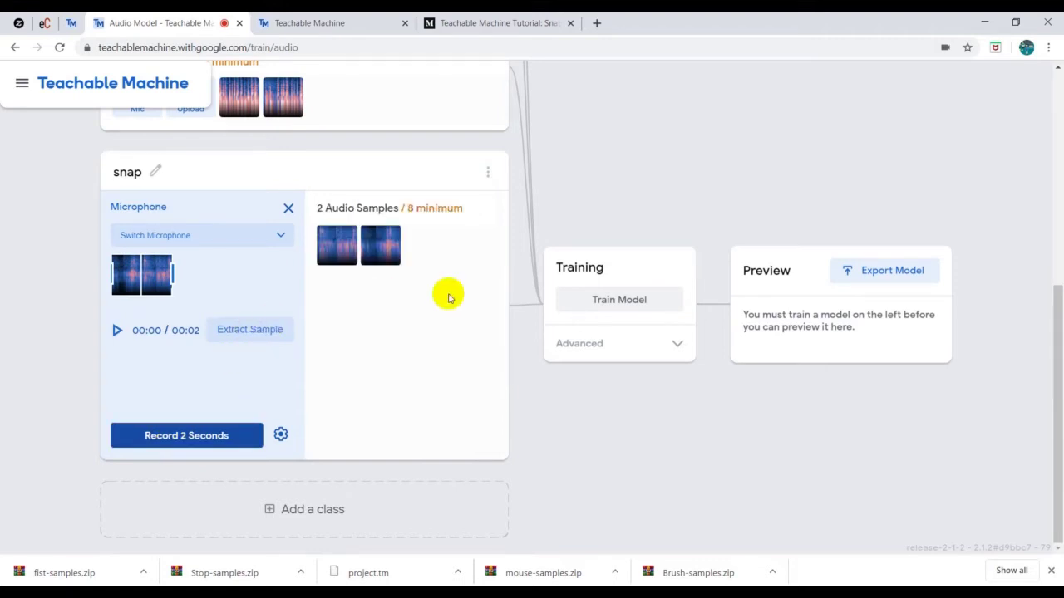
scroll(448, 297, "up", 5)
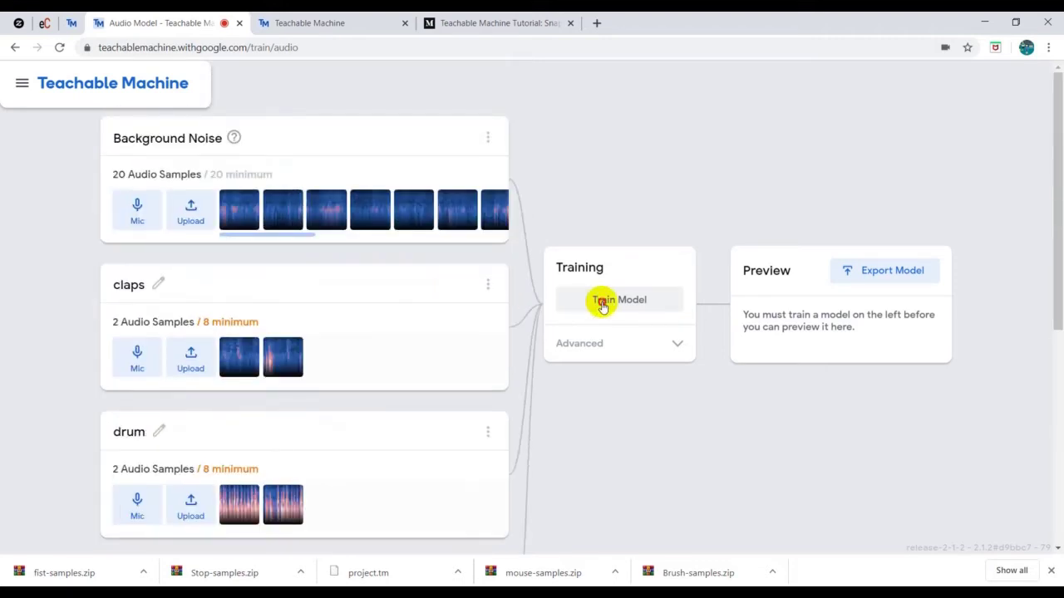
left_click(603, 304)
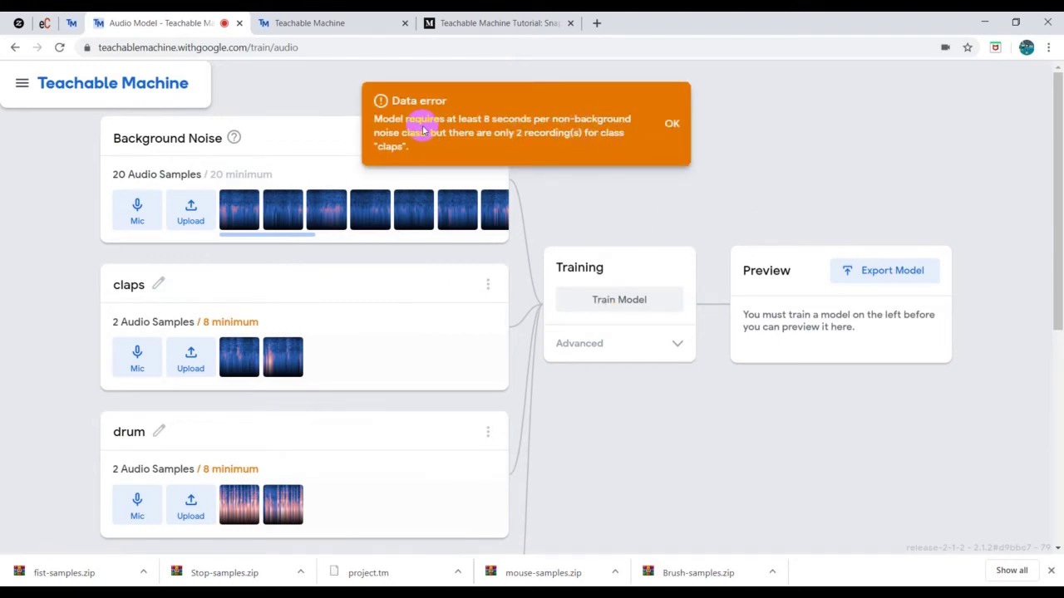
left_click_drag(424, 131, 508, 122)
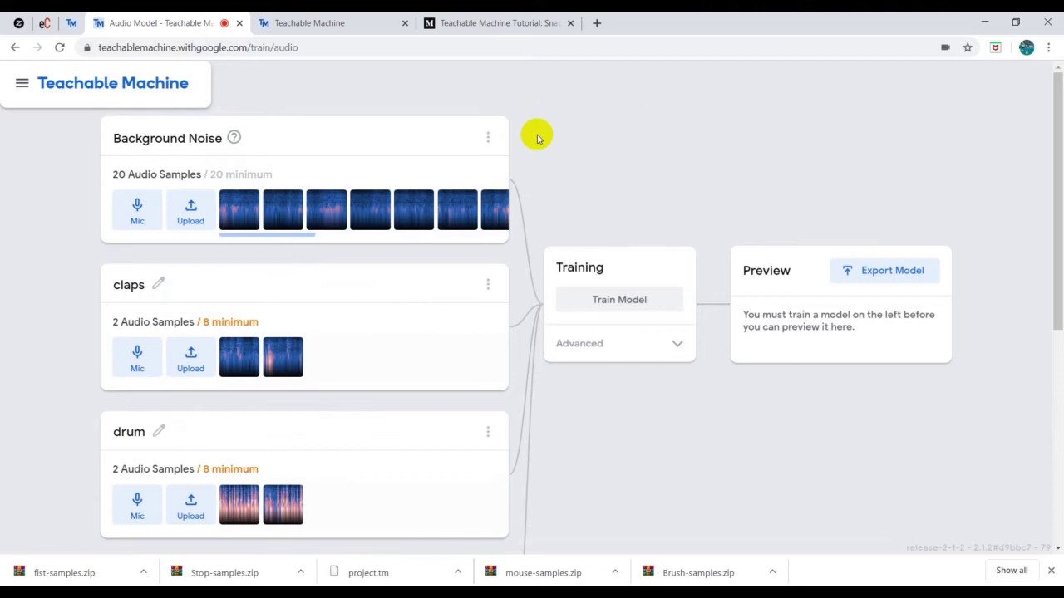
scroll(623, 290, "down", 2)
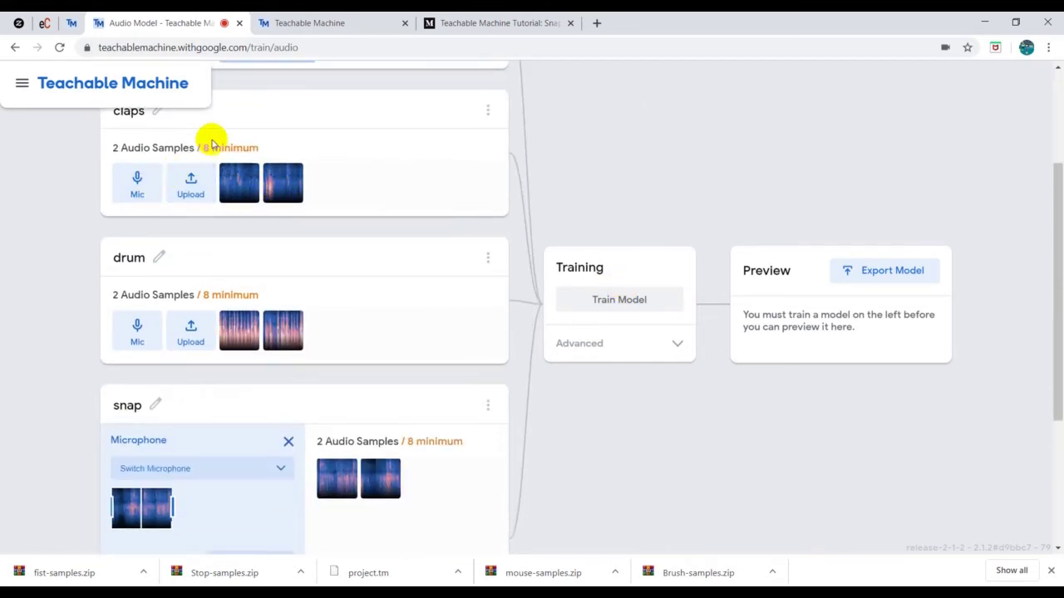
- Record three more 2-second clap clips, extracting two to bring claps to 6 samples
left_click(137, 191)
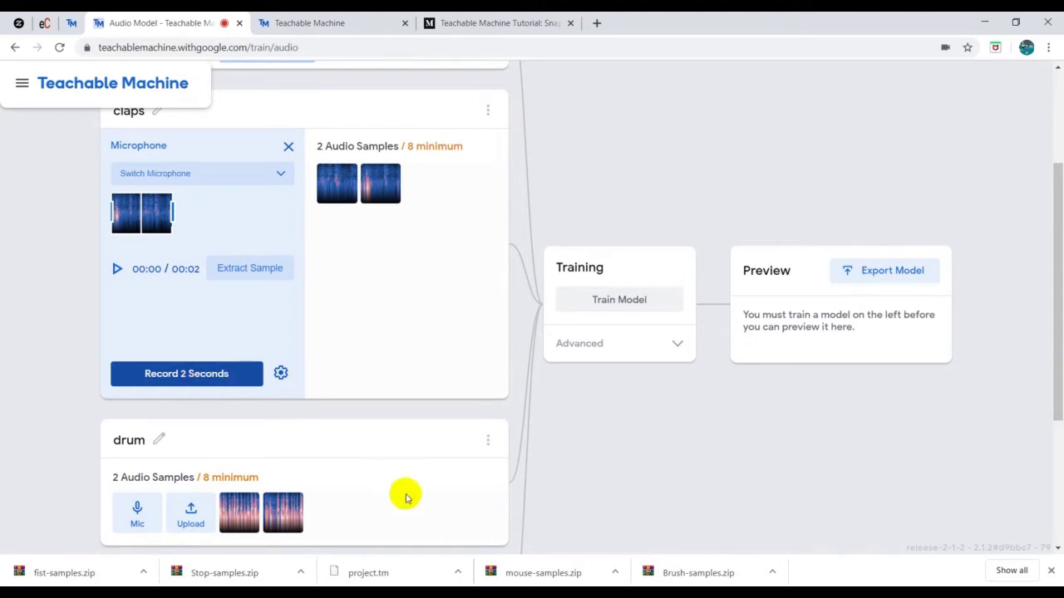
left_click(177, 376)
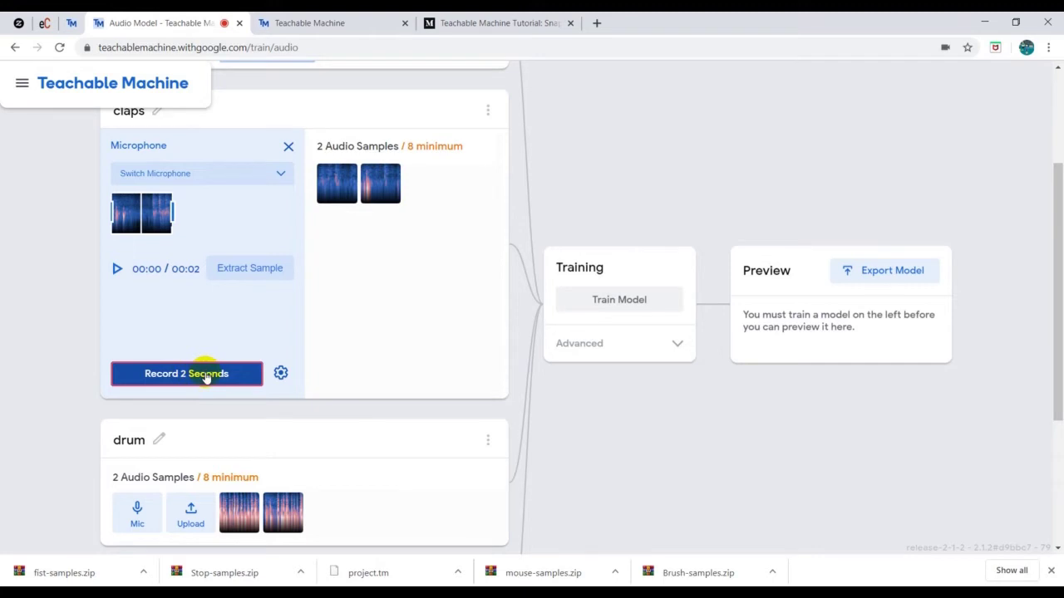
scroll(250, 278, "down", 1)
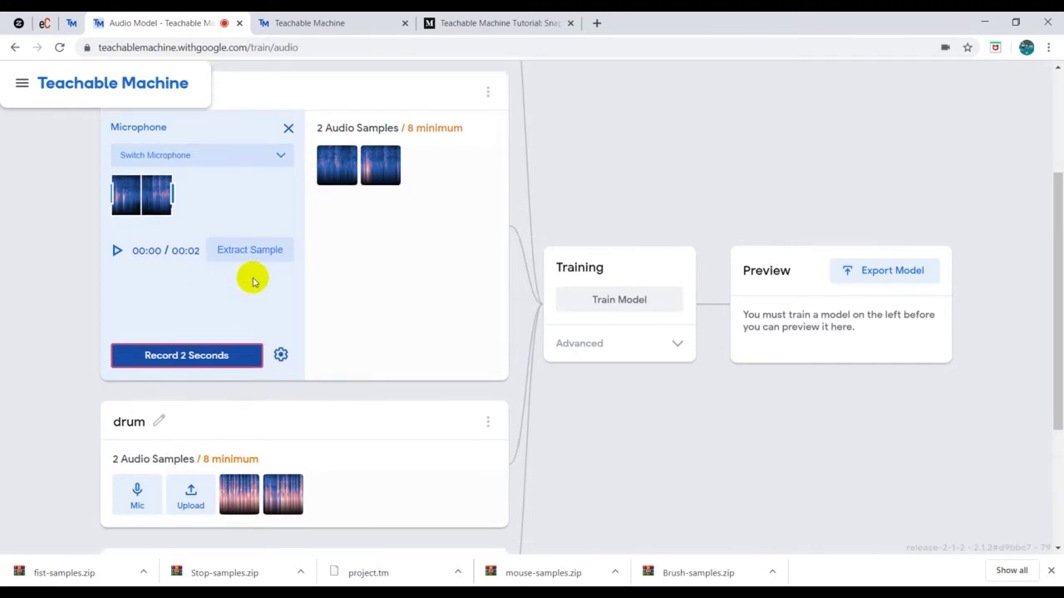
left_click(254, 249)
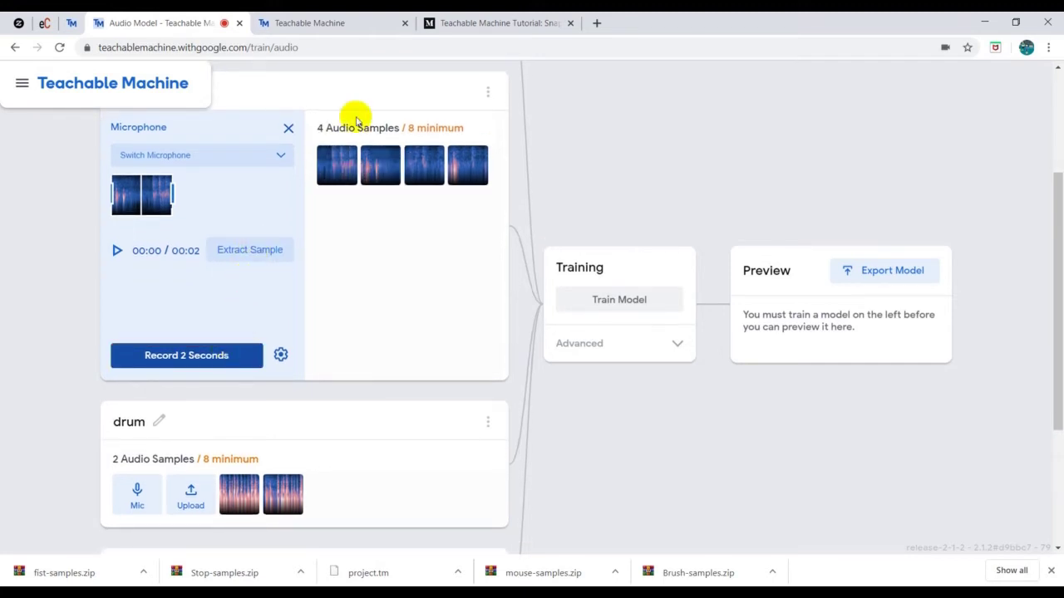
left_click(213, 356)
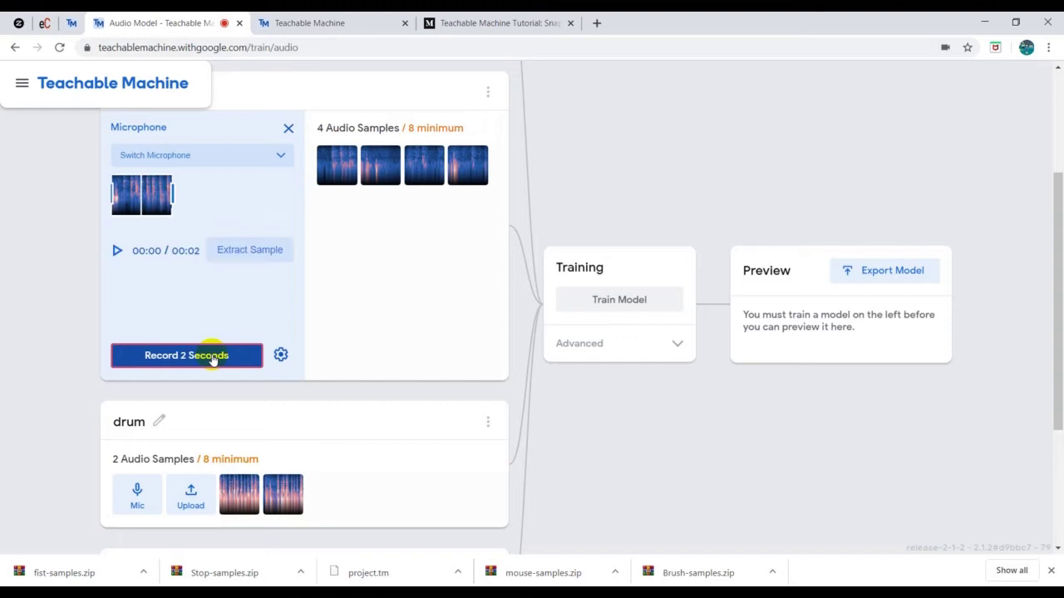
left_click(231, 257)
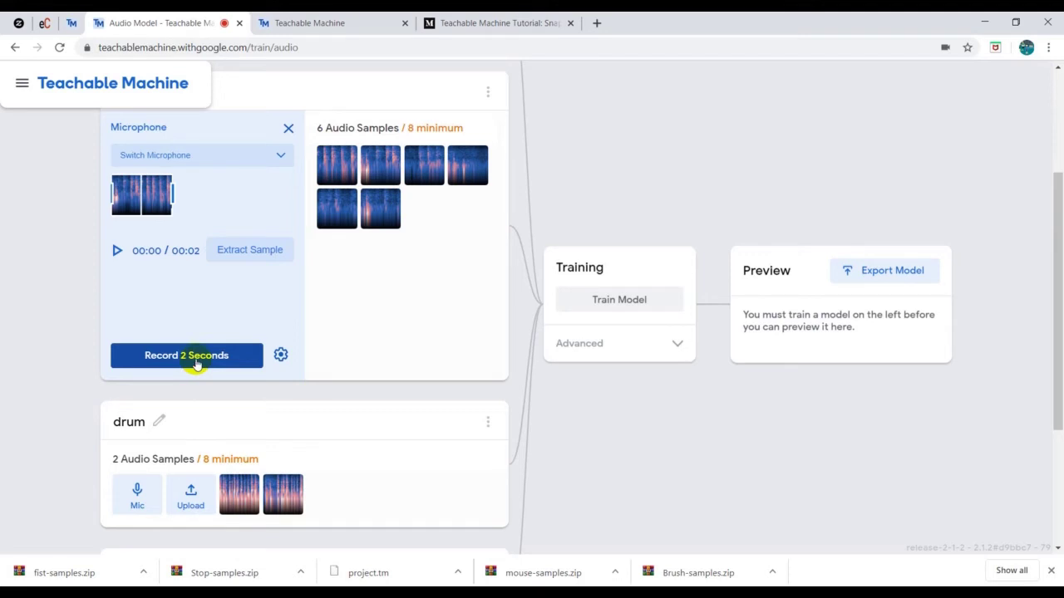
left_click(196, 364)
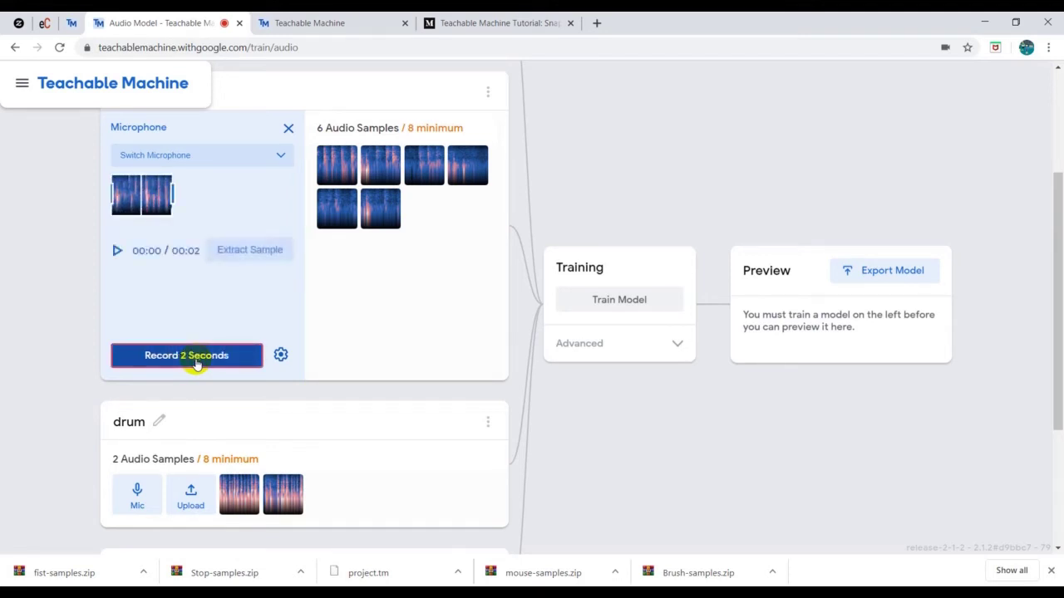
- Add the last clap clip for 8 claps samples, then record three drum clips to reach 8 drum samples
left_click(252, 249)
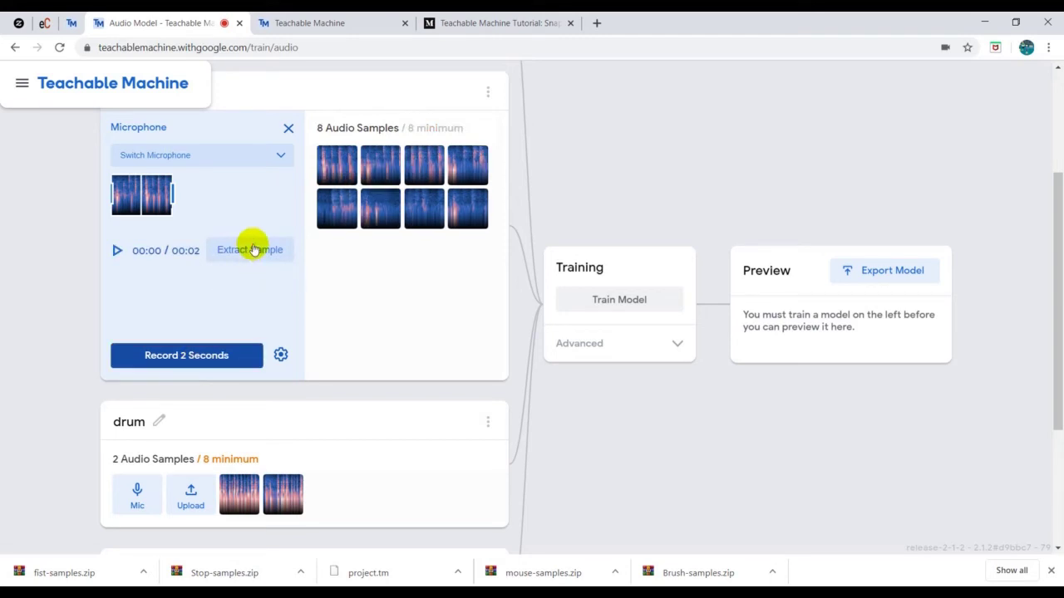
scroll(329, 309, "down", 3)
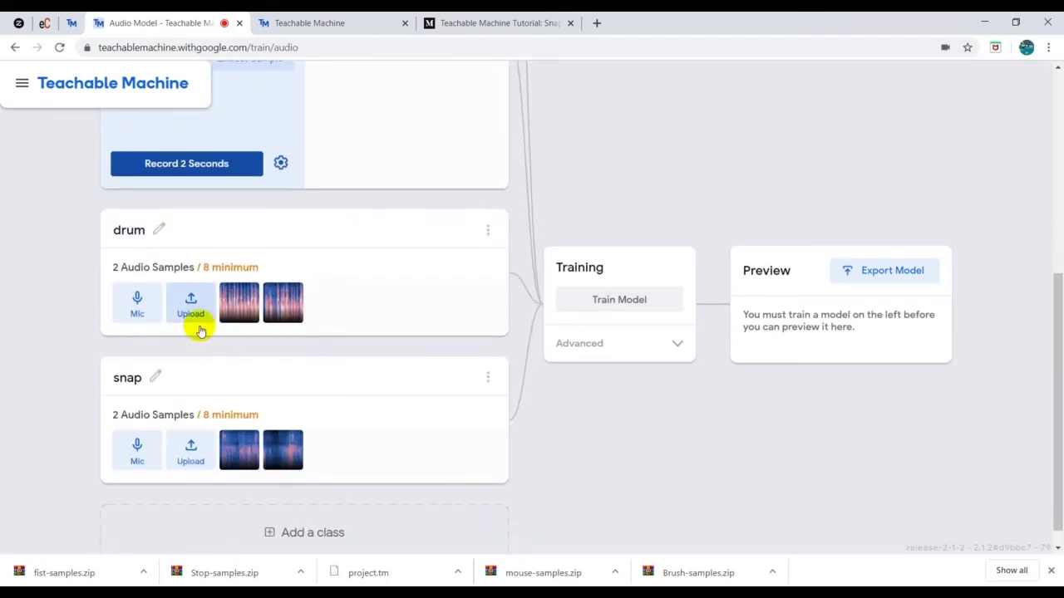
left_click(141, 312)
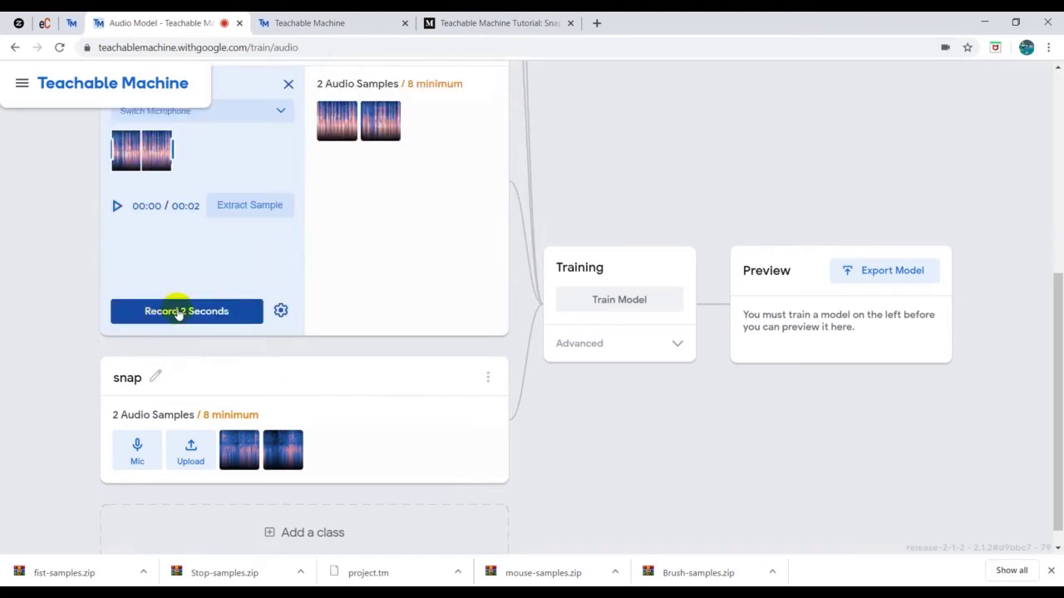
left_click(177, 312)
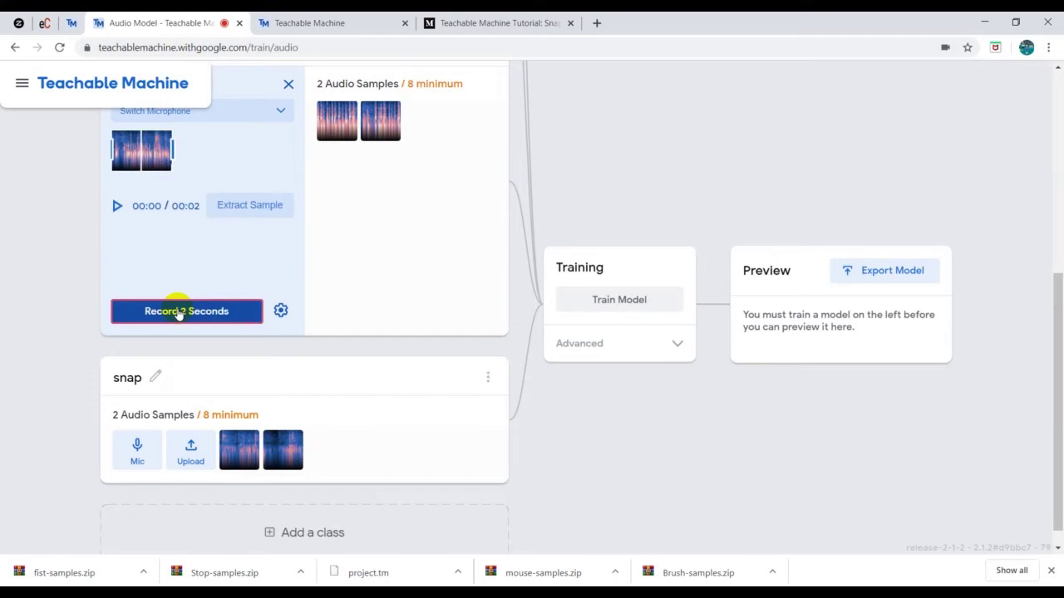
left_click(243, 208)
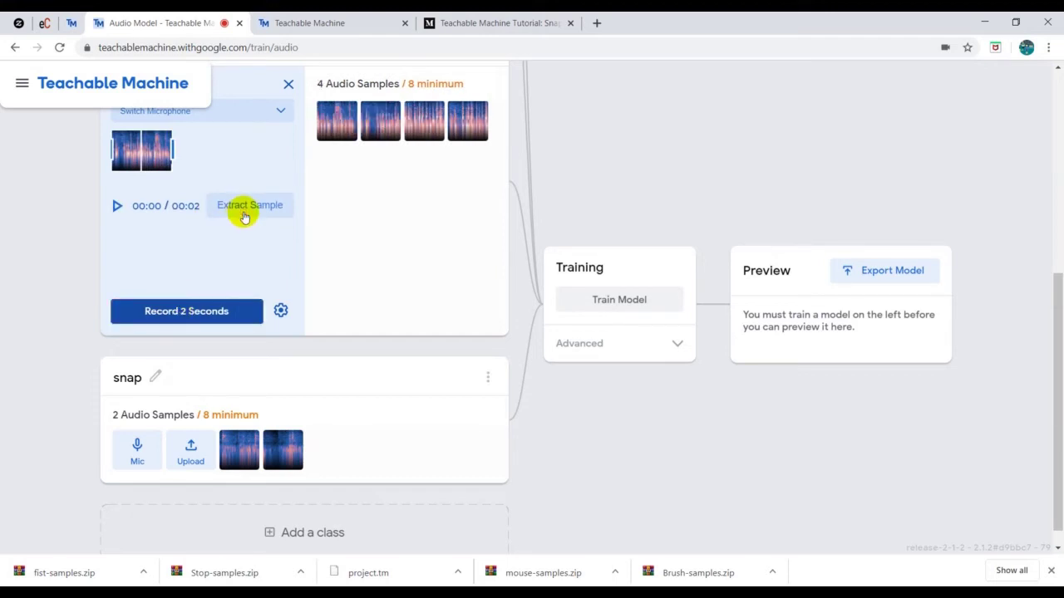
left_click(222, 313)
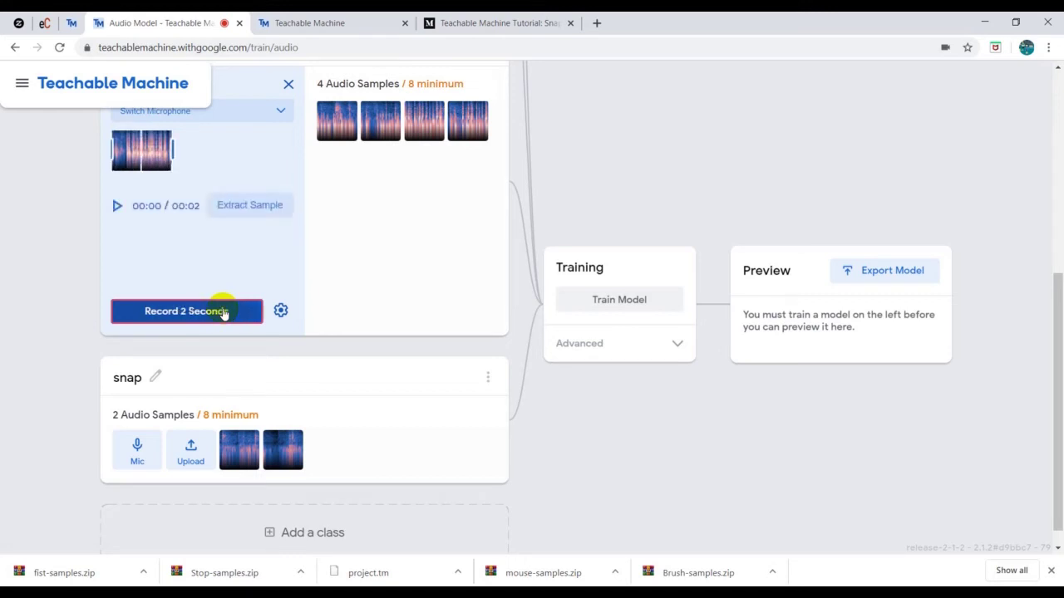
left_click(258, 205)
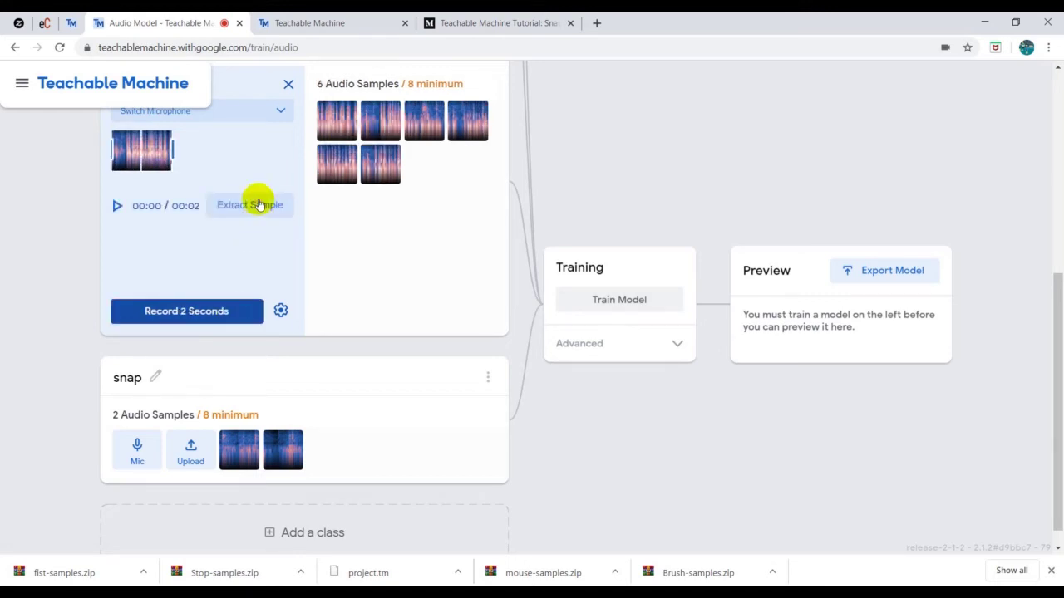
left_click(203, 314)
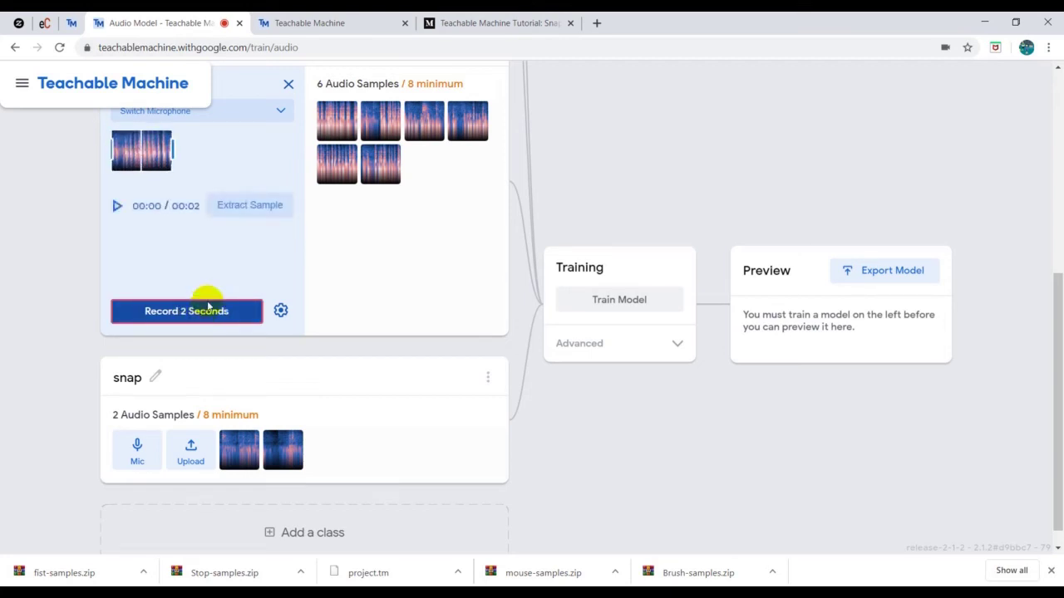
left_click(248, 206)
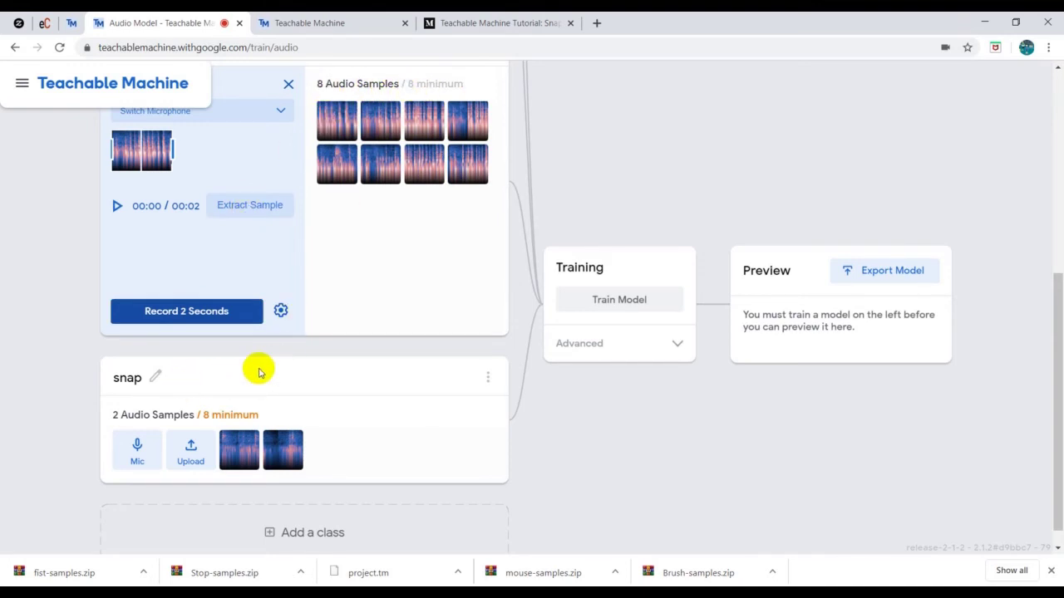
- Record three 2-second snap clips and extract each, bringing snap up to 8 samples
left_click(136, 431)
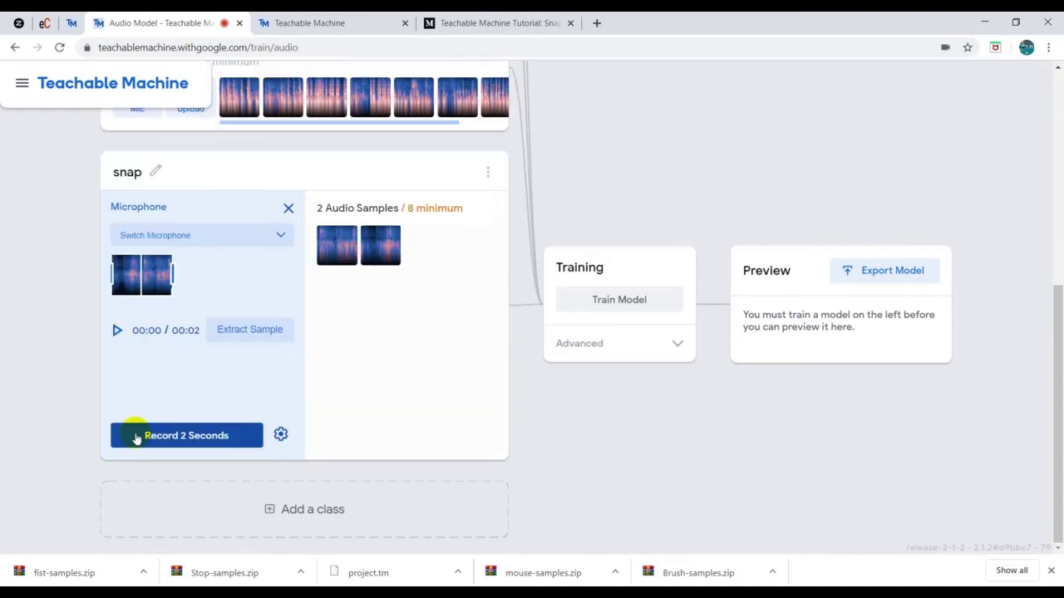
left_click(162, 437)
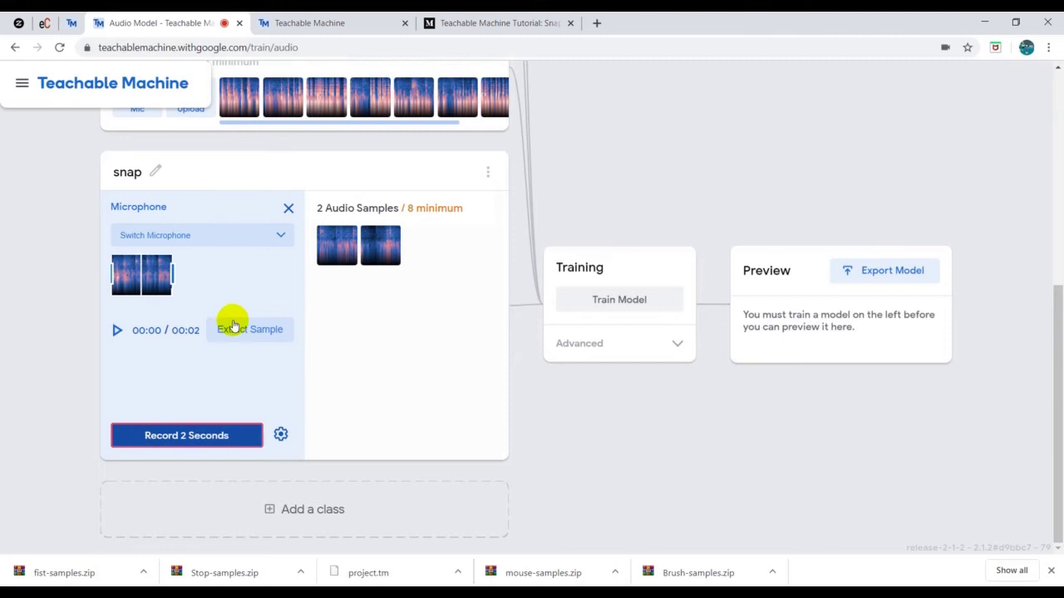
left_click(233, 330)
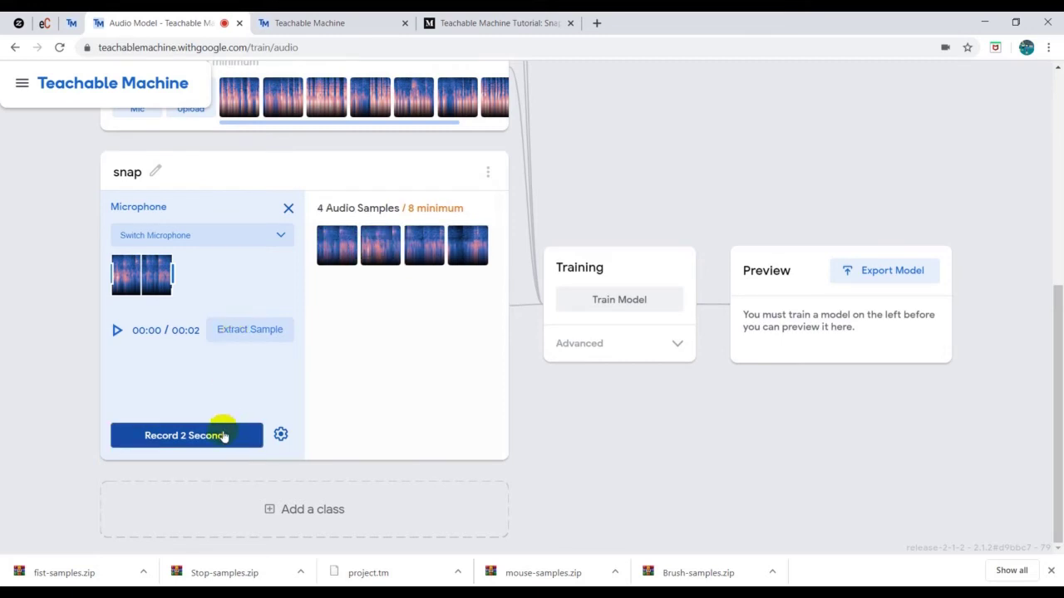
left_click(223, 437)
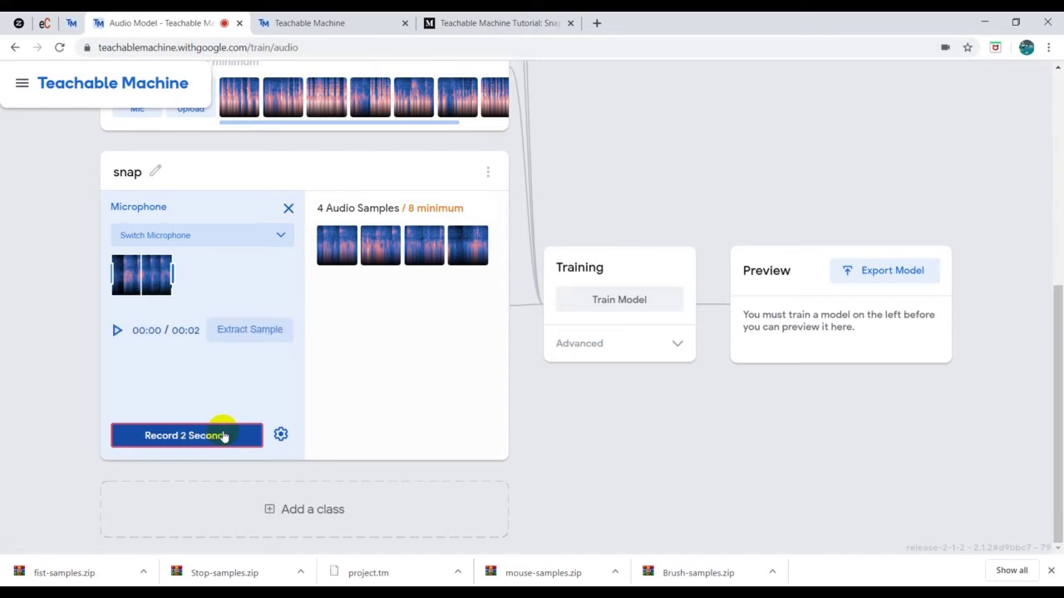
left_click(246, 330)
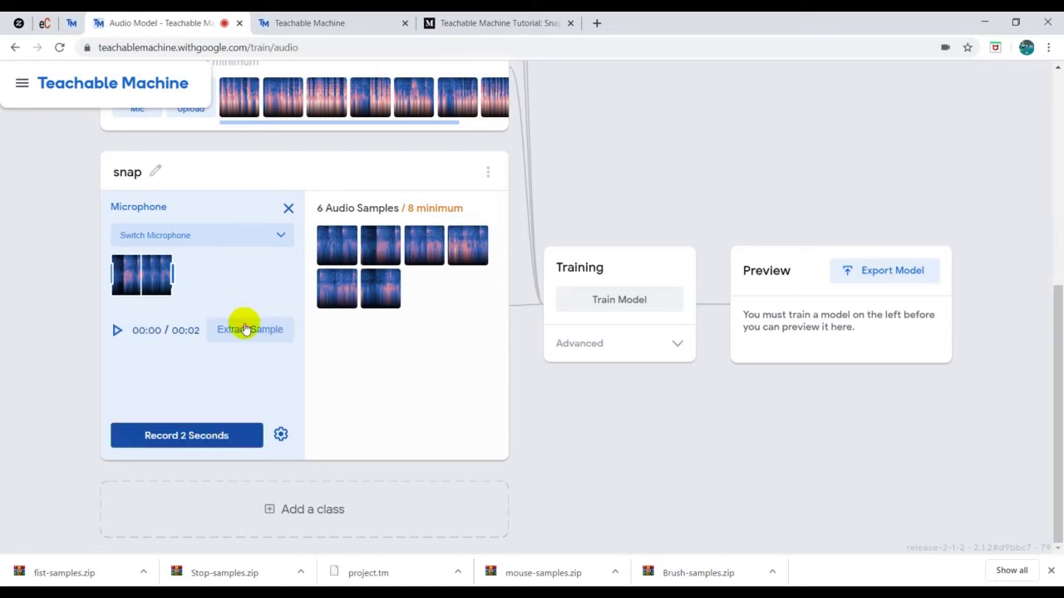
left_click(210, 443)
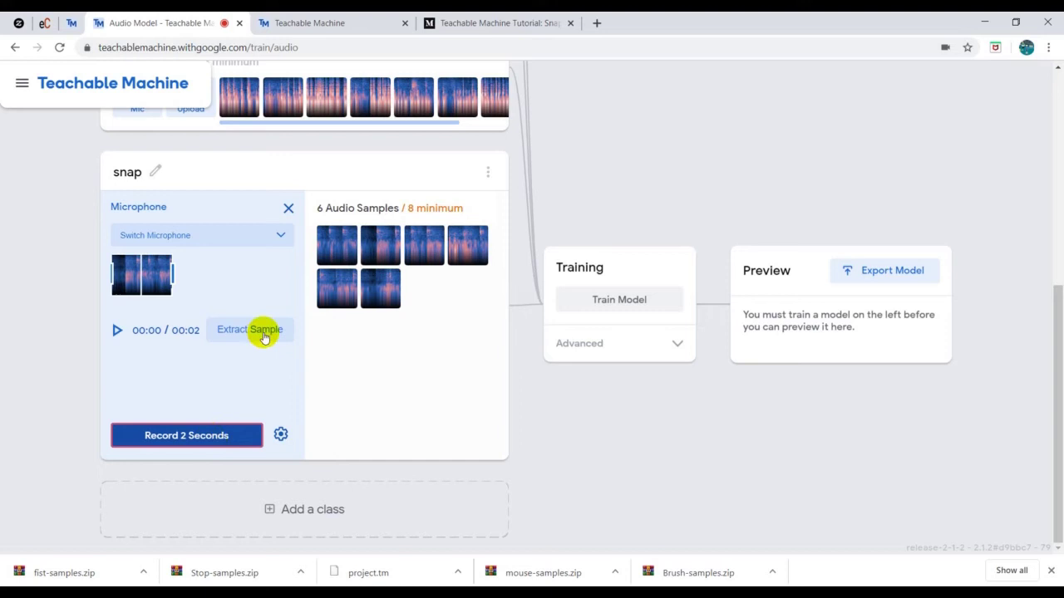
left_click(261, 330)
- Train the model on all four classes, dismissing the don't-switch-tabs warning
scroll(511, 268, "up", 5)
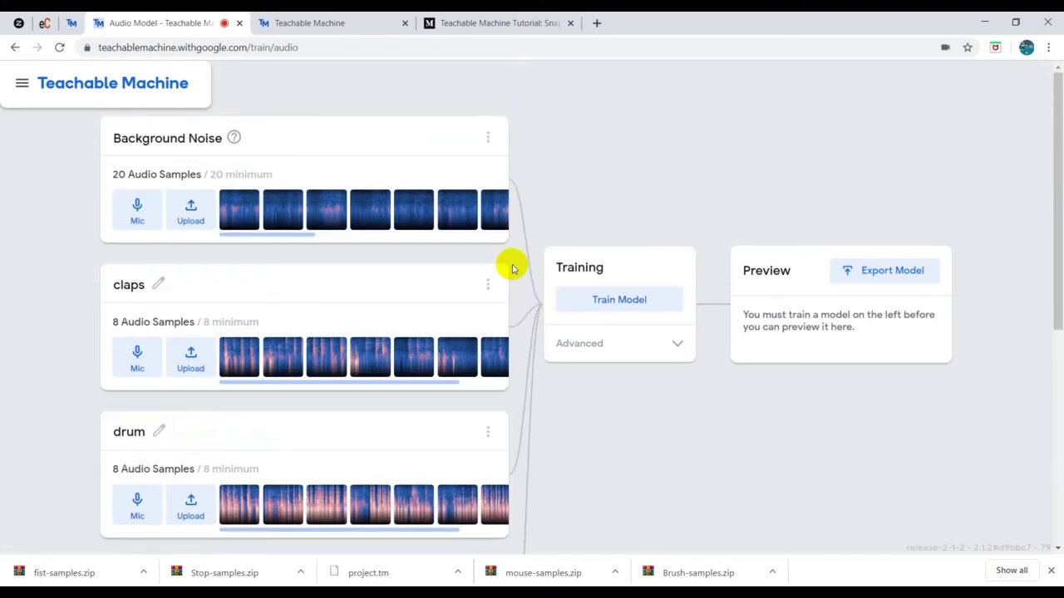
scroll(510, 266, "down", 1)
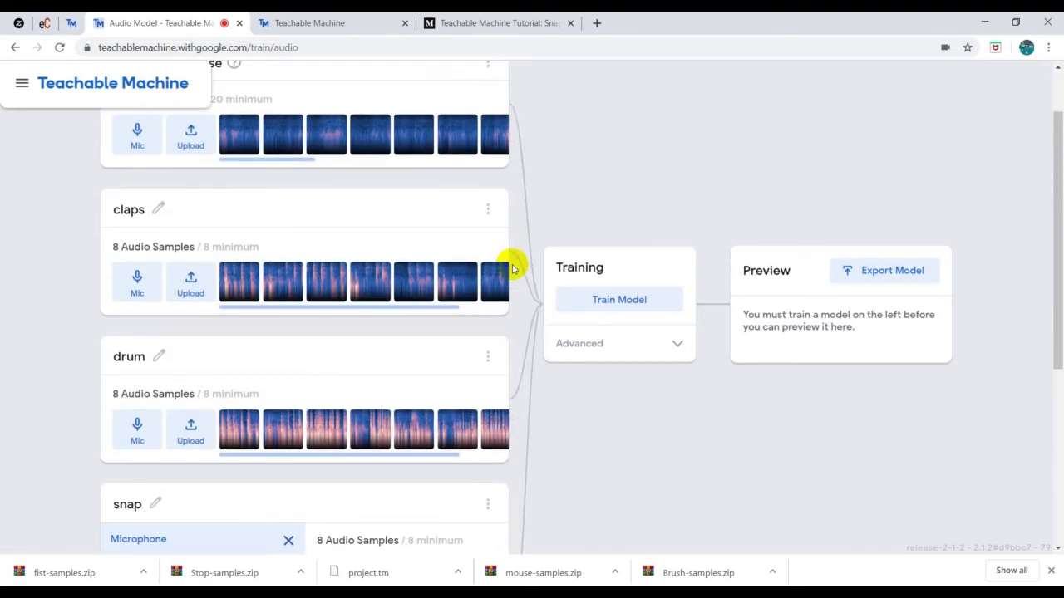
left_click(597, 301)
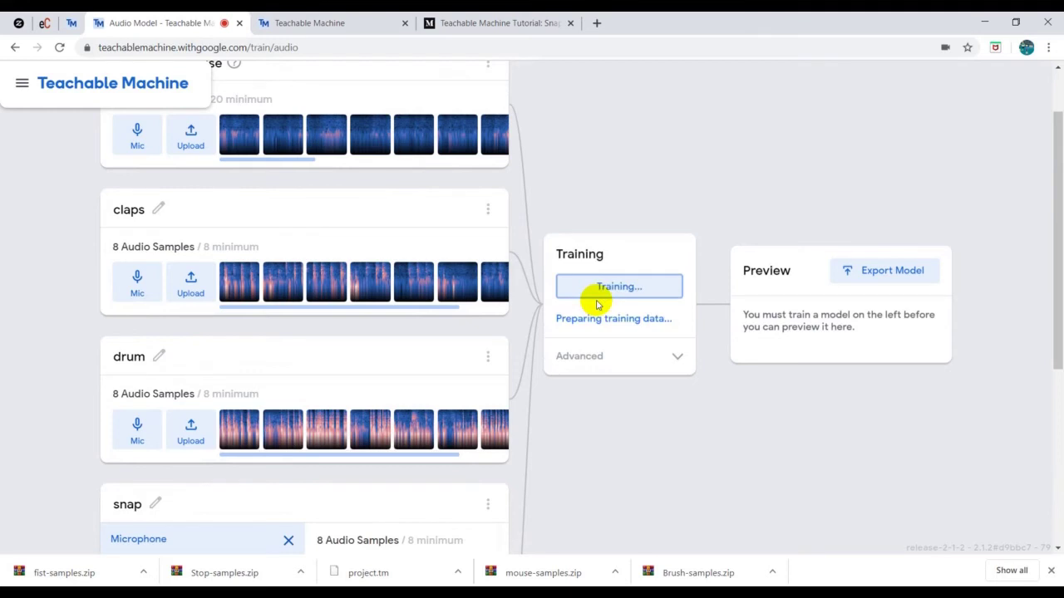
left_click(695, 110)
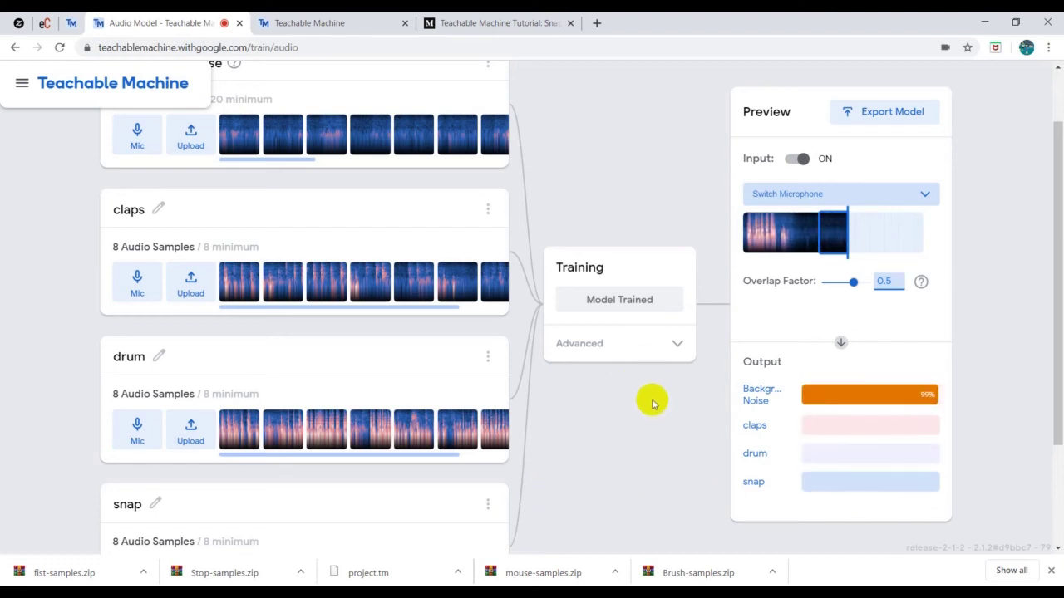
- Download Background Noise samples from its options menu and reveal the 3.80 MB zip in Downloads
scroll(653, 403, "up", 1)
left_click(487, 138)
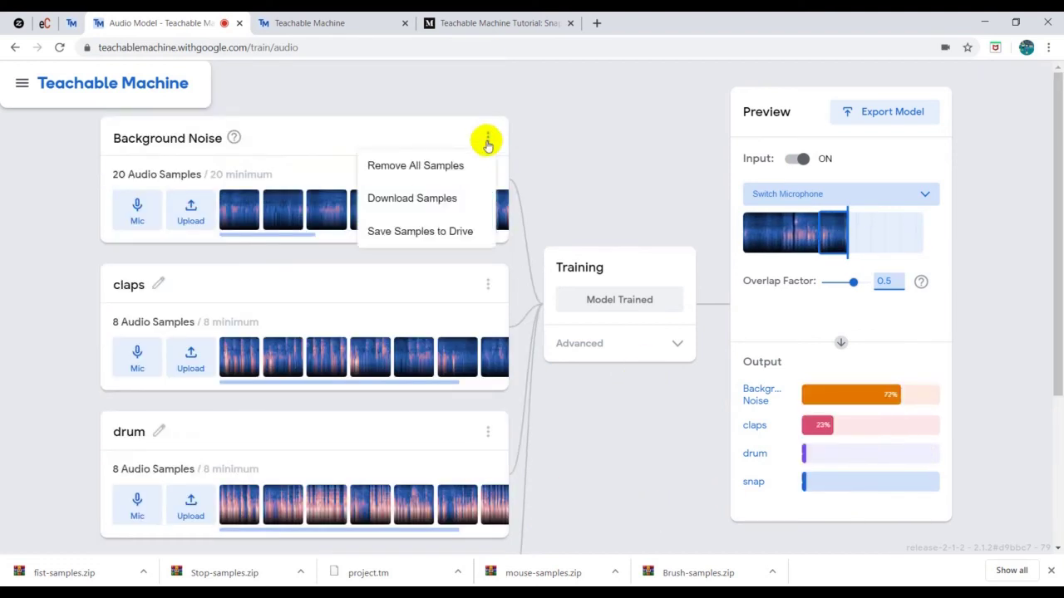
left_click(433, 196)
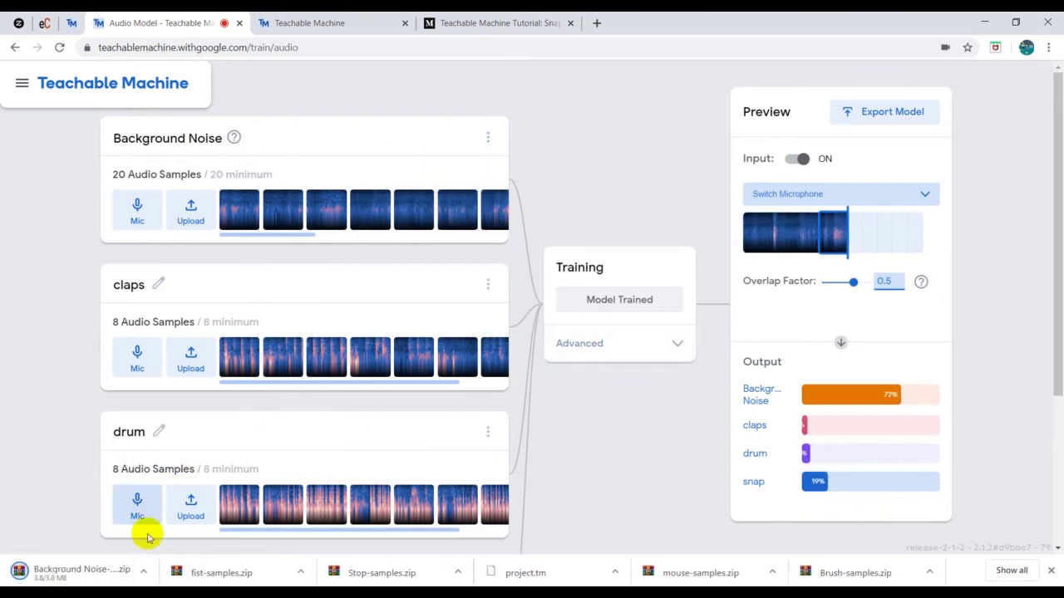
left_click(143, 573)
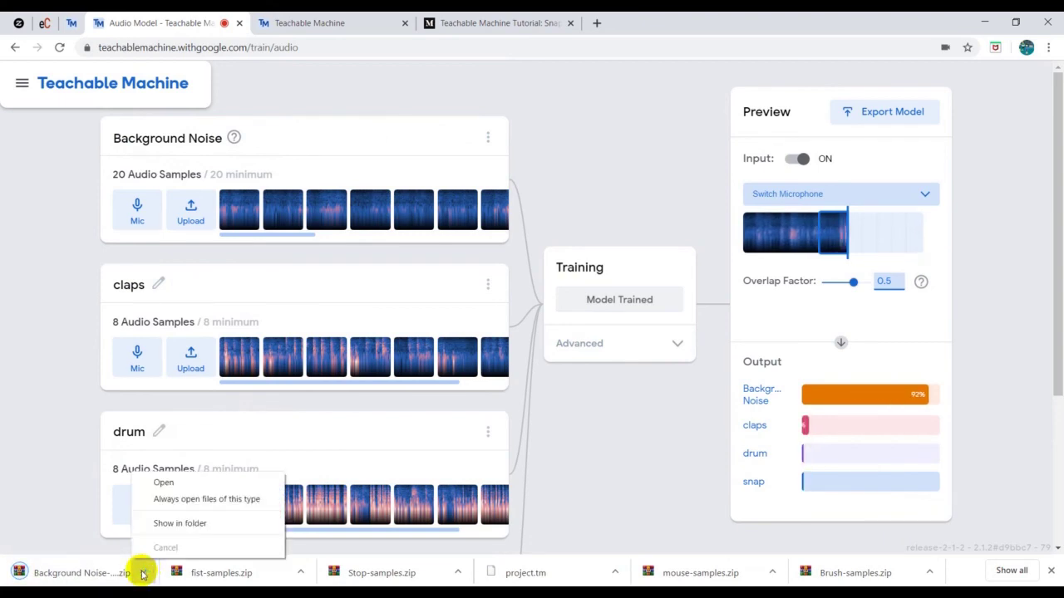
left_click(170, 521)
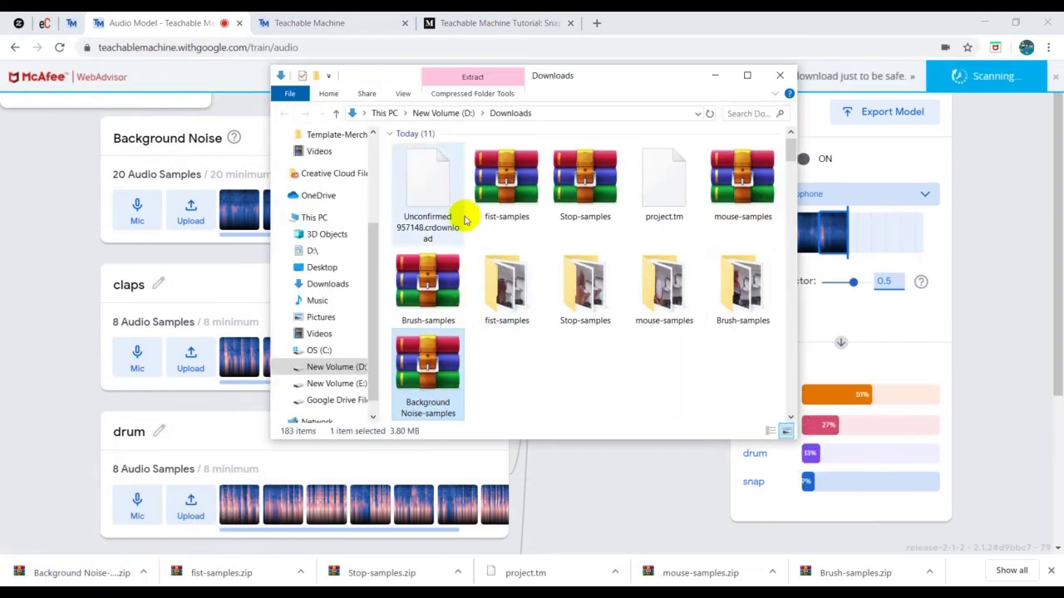
- Extract the Background Noise samples zip into a Background Noise-samples folder
right_click(422, 369)
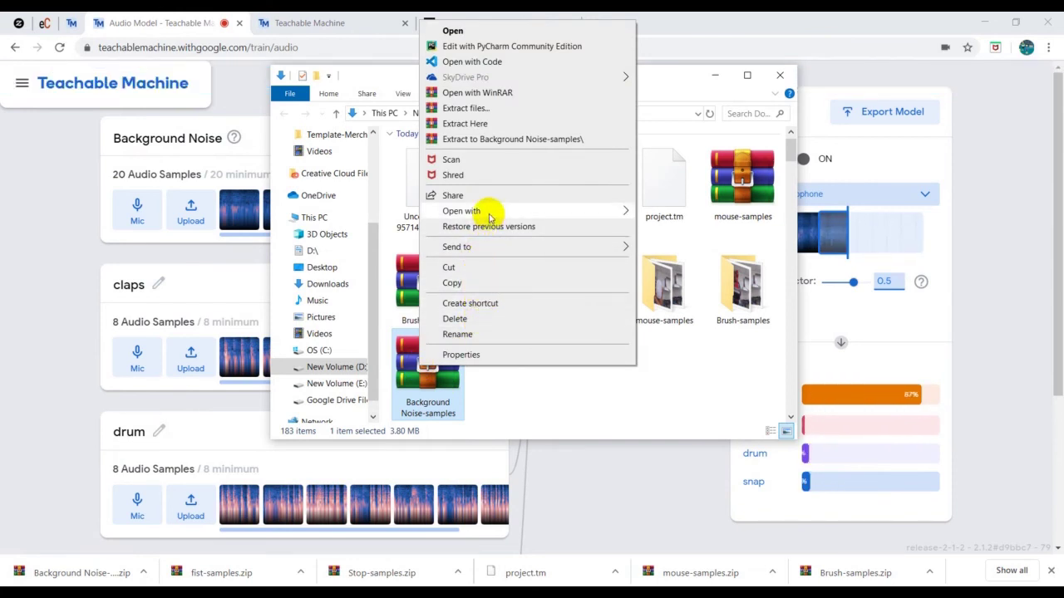
left_click(515, 138)
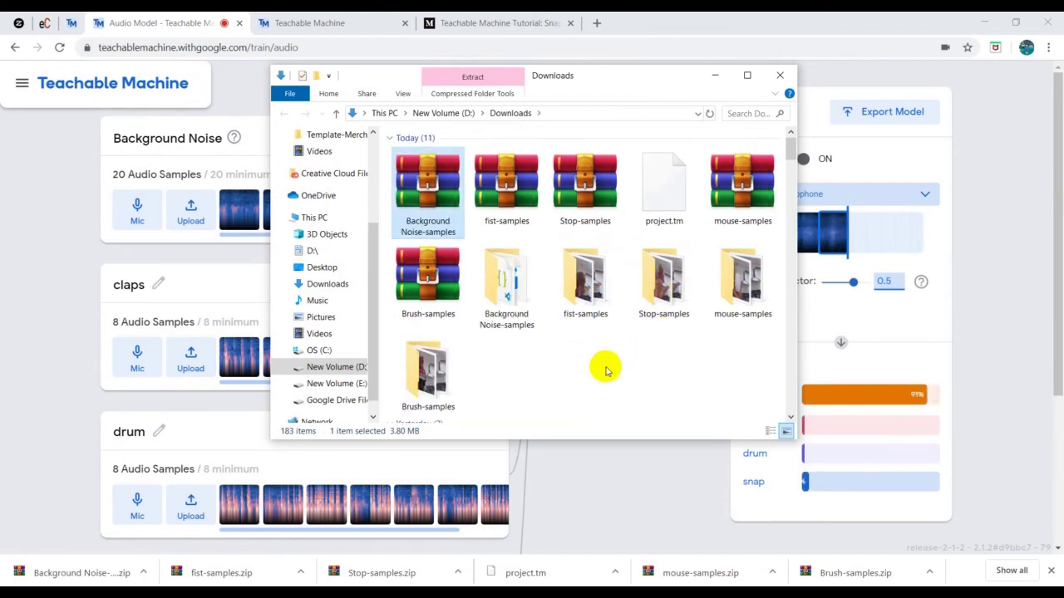
scroll(606, 371, "down", 1)
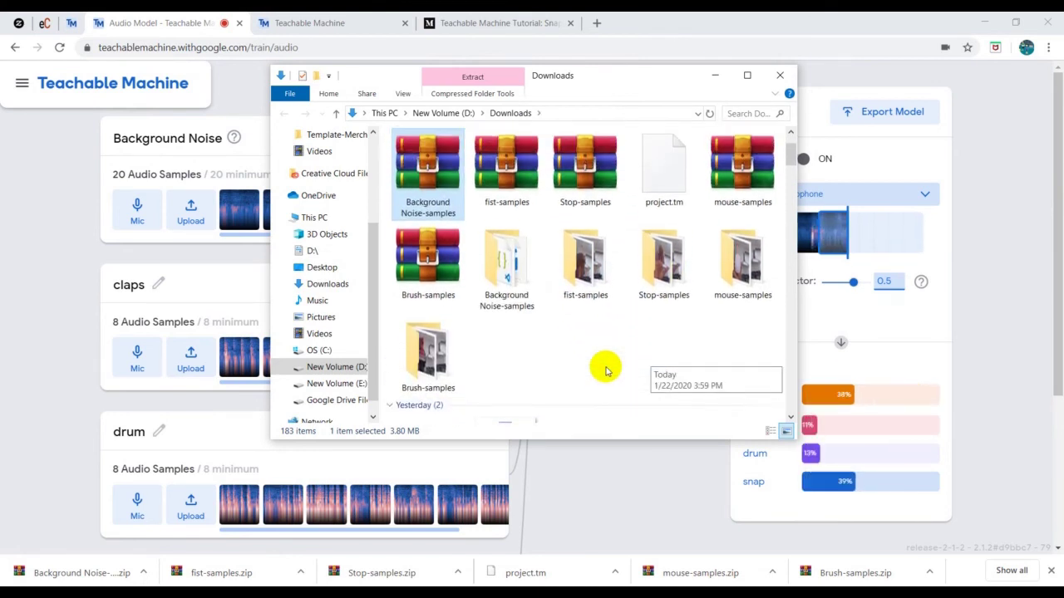
scroll(605, 372, "up", 1)
- Open the extracted folder, check the sample-1 clip, then go back to Teachable Machine
double_click(517, 277)
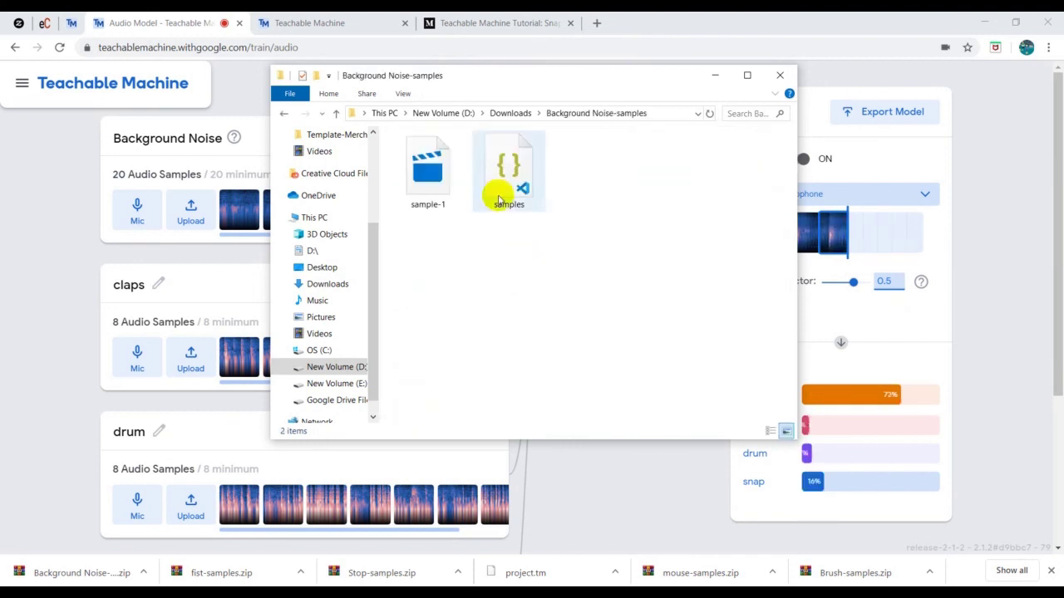
left_click(431, 176)
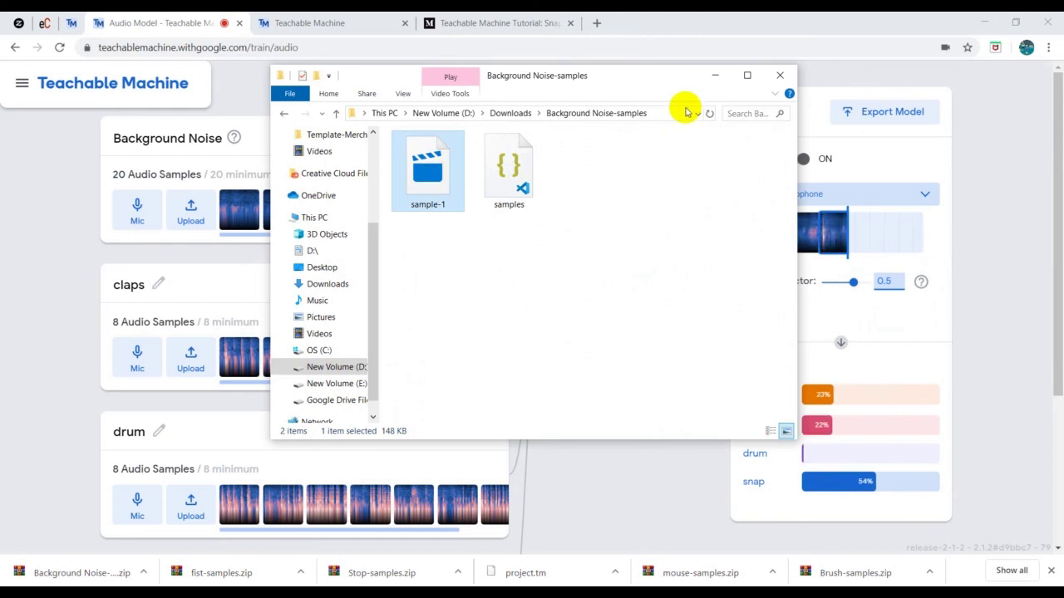
left_click(883, 143)
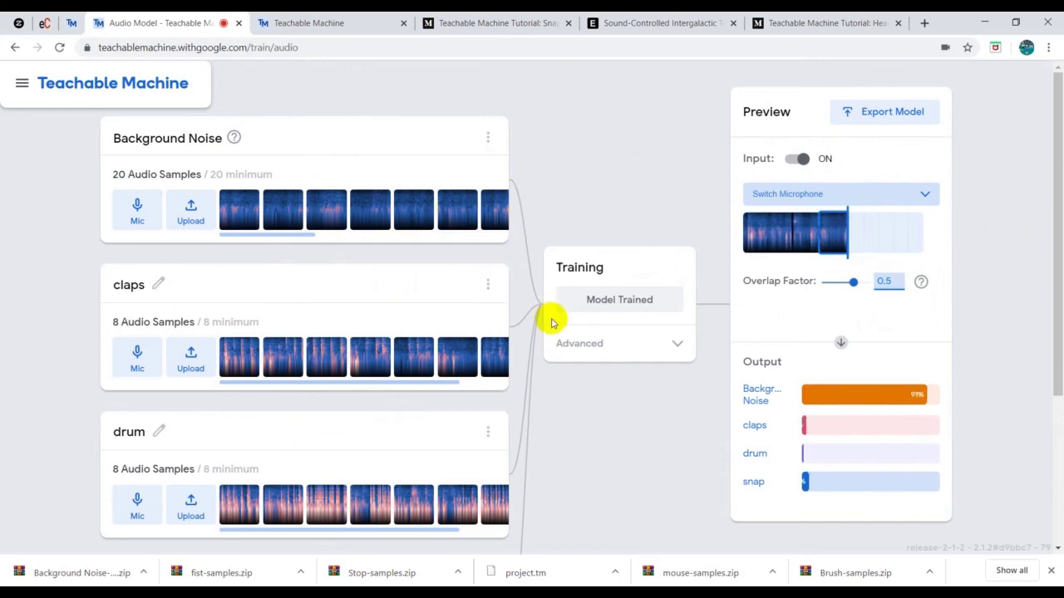
- Play the 1:07 demo video on the Sound-Controlled Intergalactic Teddy experiment page
left_click(532, 25)
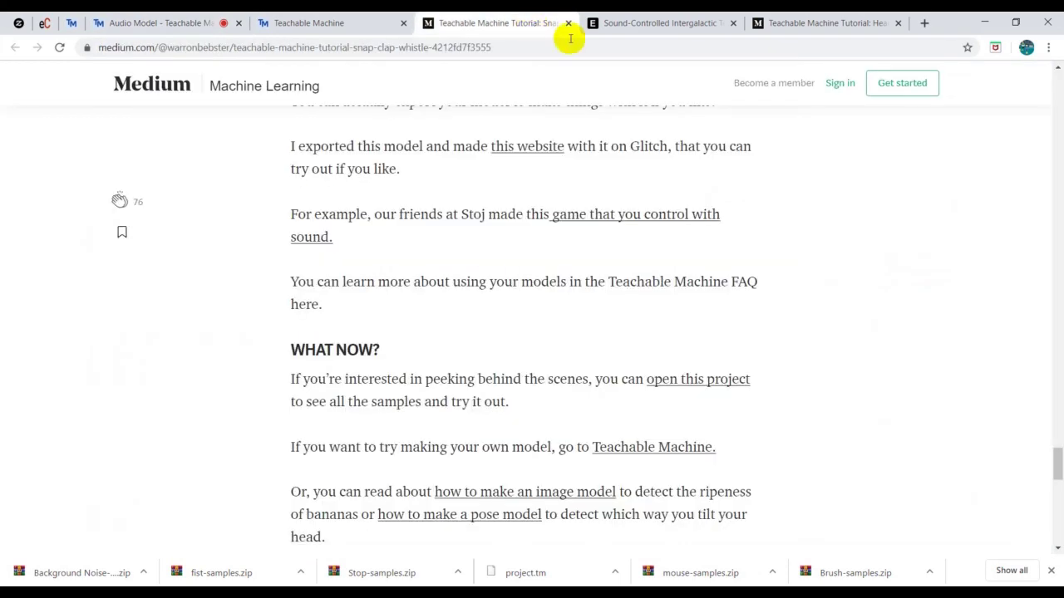
left_click(644, 23)
left_click(538, 336)
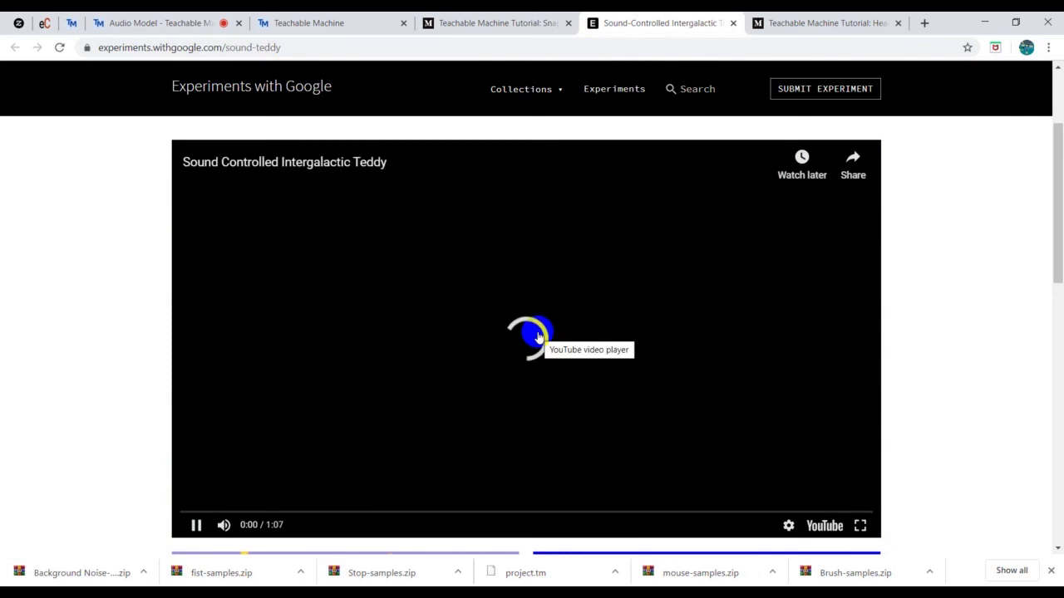
scroll(472, 368, "down", 3)
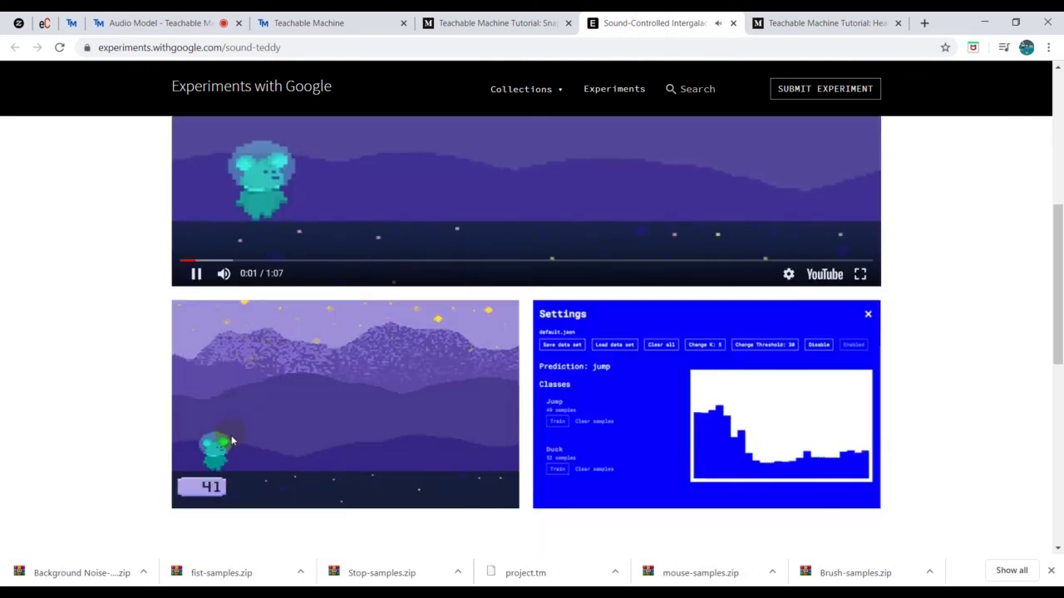
scroll(328, 357, "up", 3)
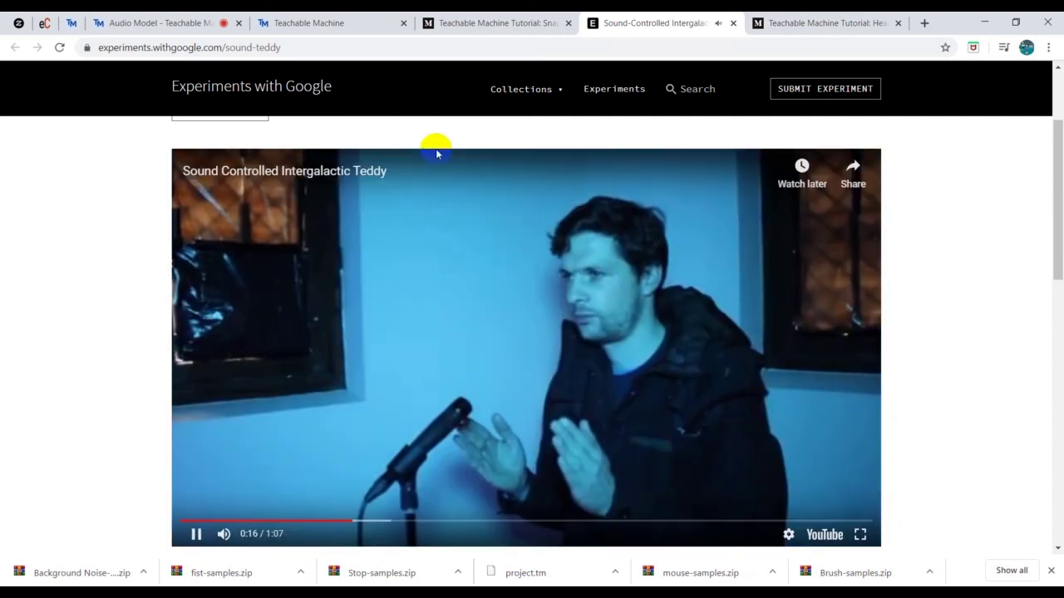
- Open Export Model for the audio model and set the Tensorflow.js export to Download
left_click(206, 23)
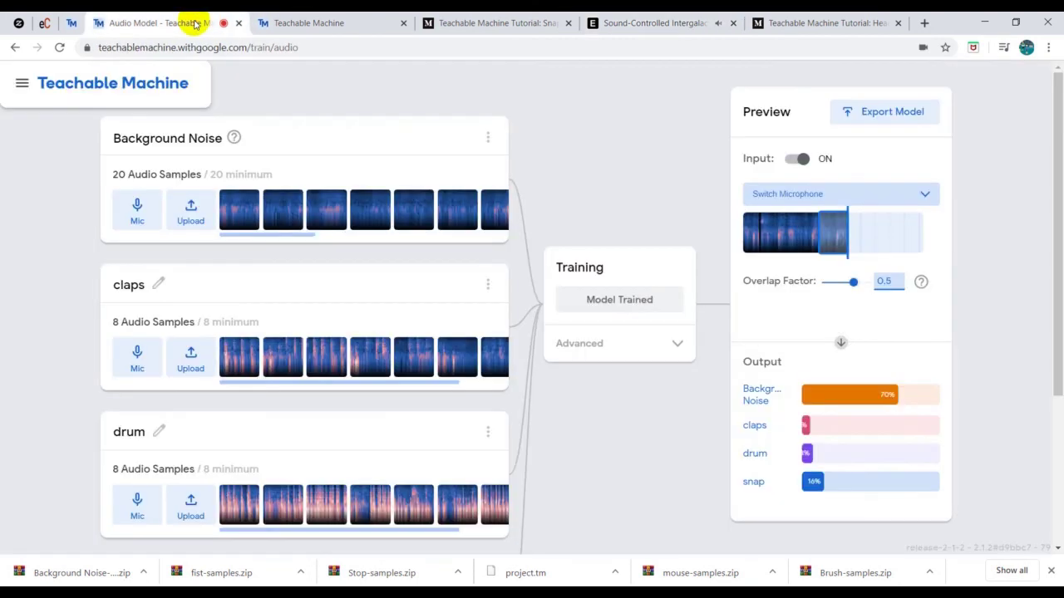
left_click(874, 118)
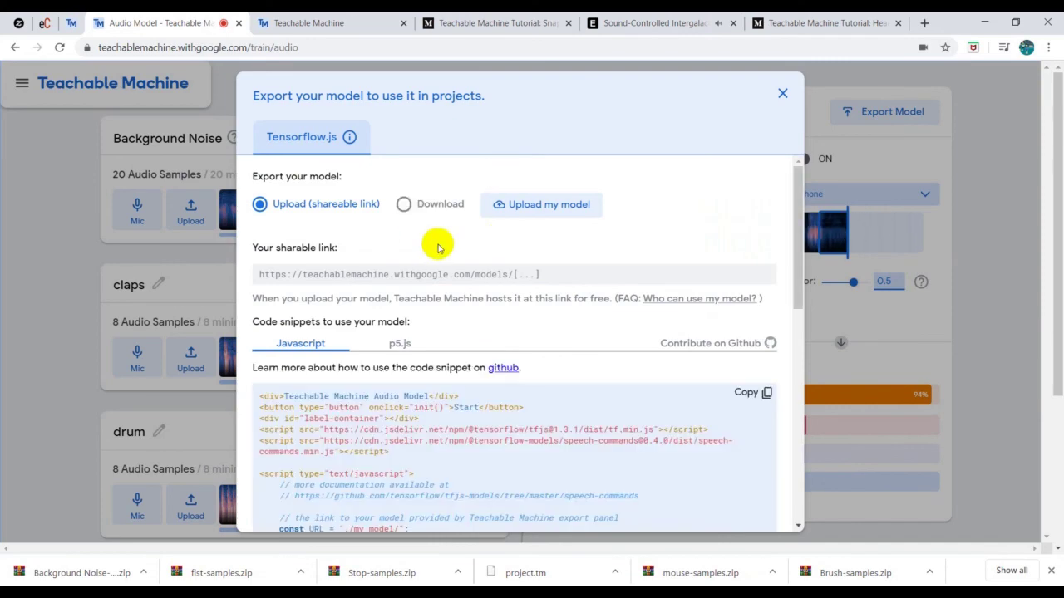
scroll(529, 343, "down", 5)
scroll(525, 340, "up", 5)
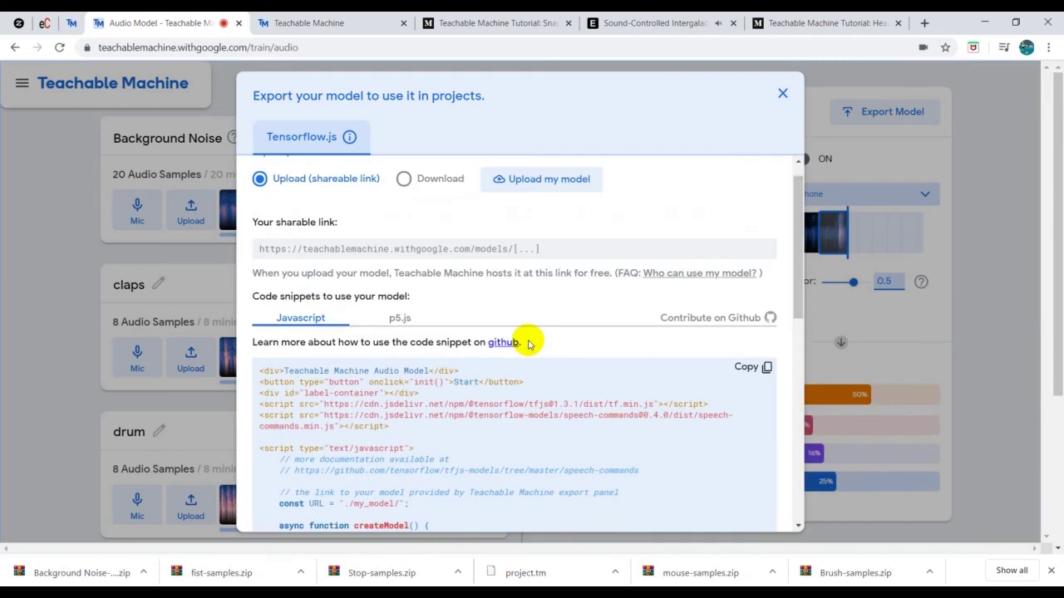
left_click(433, 208)
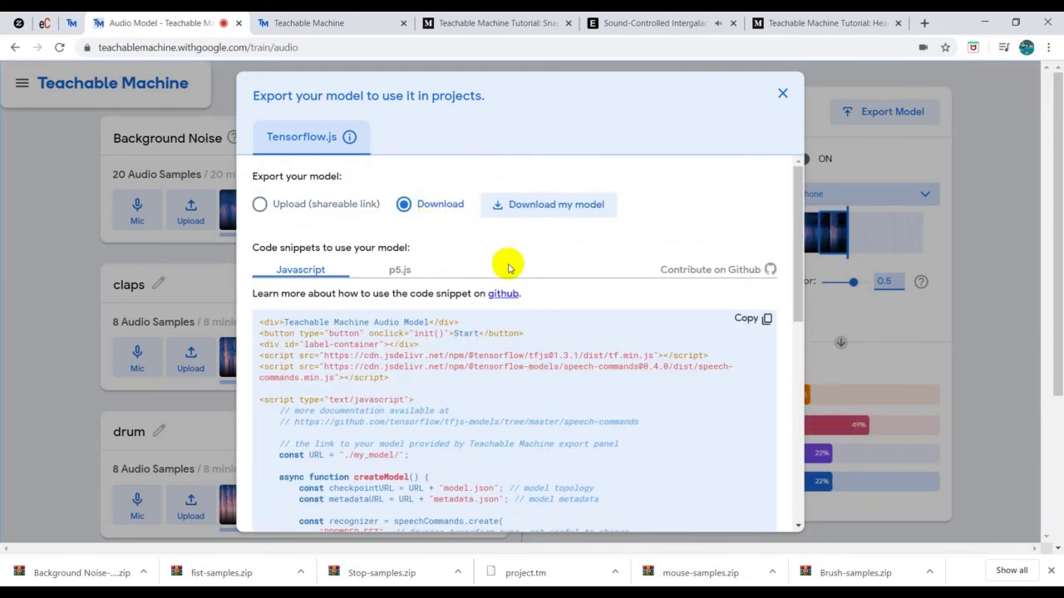
scroll(581, 443, "down", 5)
scroll(585, 445, "up", 6)
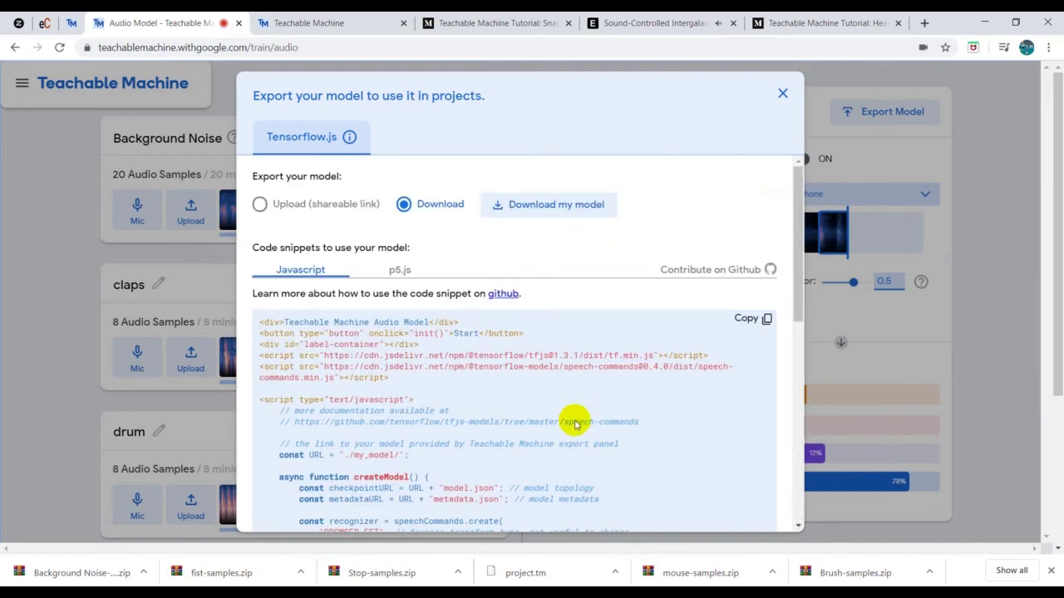